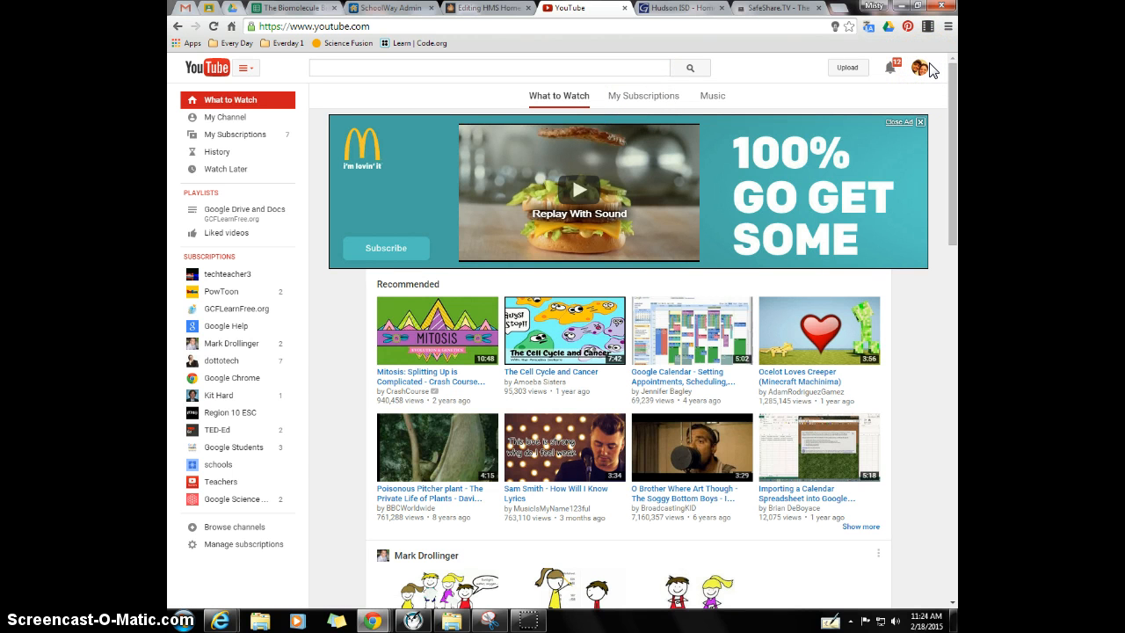
Open My Channel and look through its activity feed and its list of uploaded videos
click(231, 123)
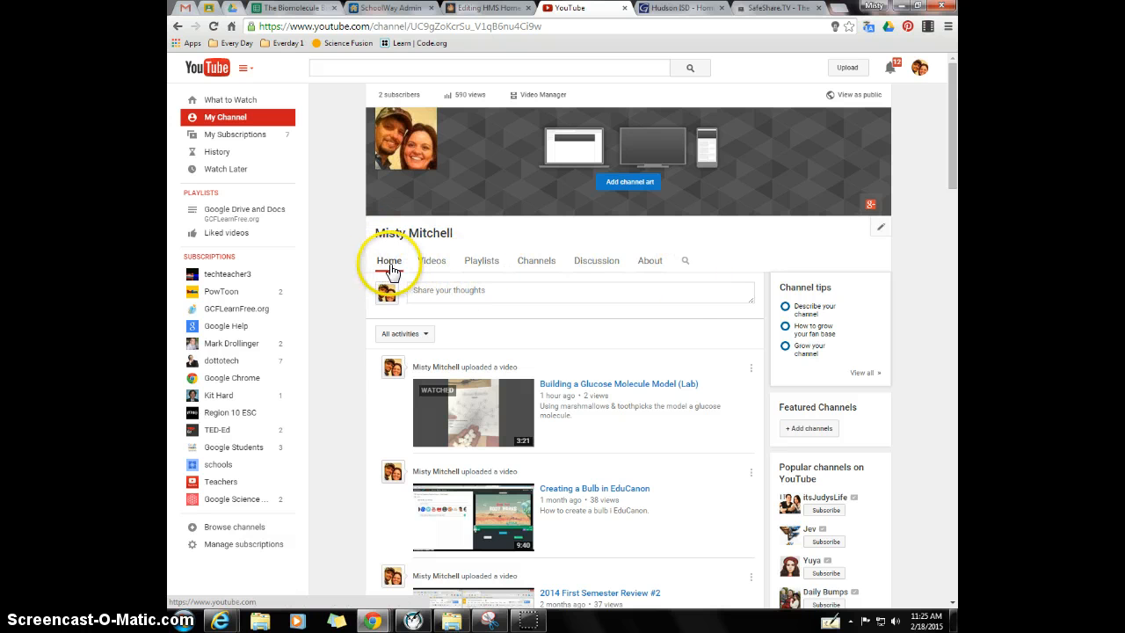
scroll(582, 473, down, 1)
scroll(582, 473, down, 4)
scroll(573, 469, up, 5)
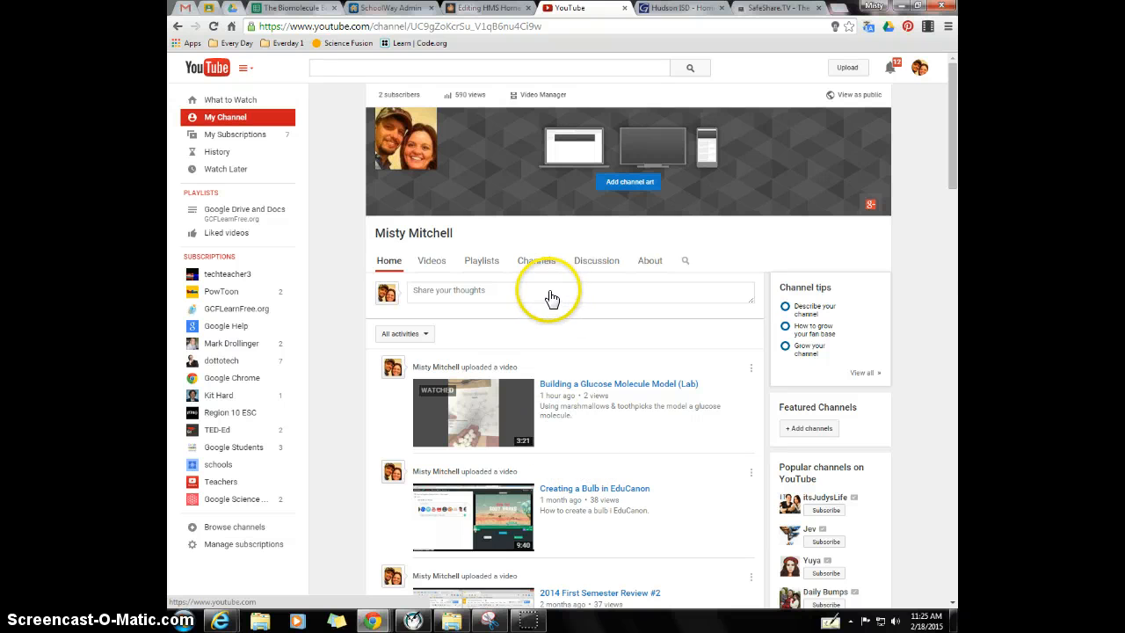
click(432, 261)
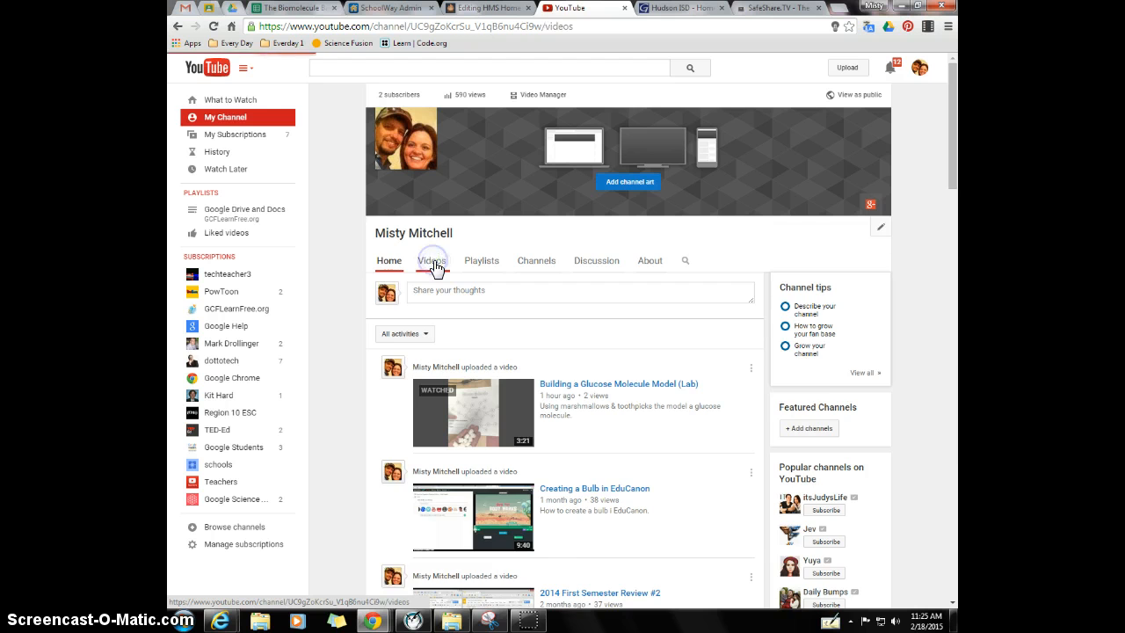
click(491, 268)
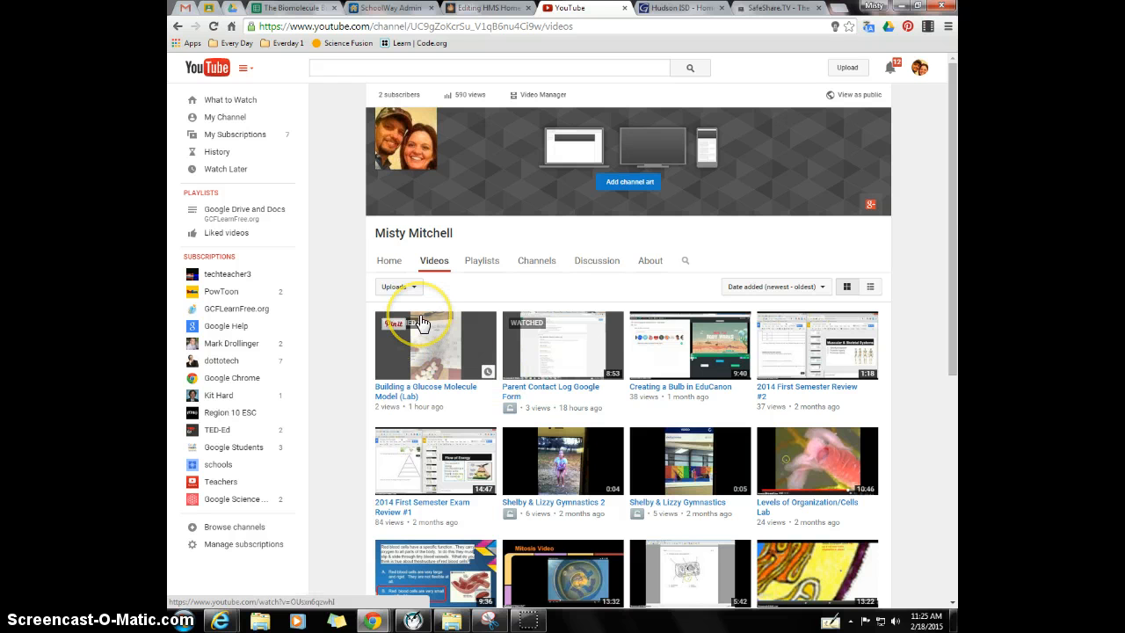
click(391, 264)
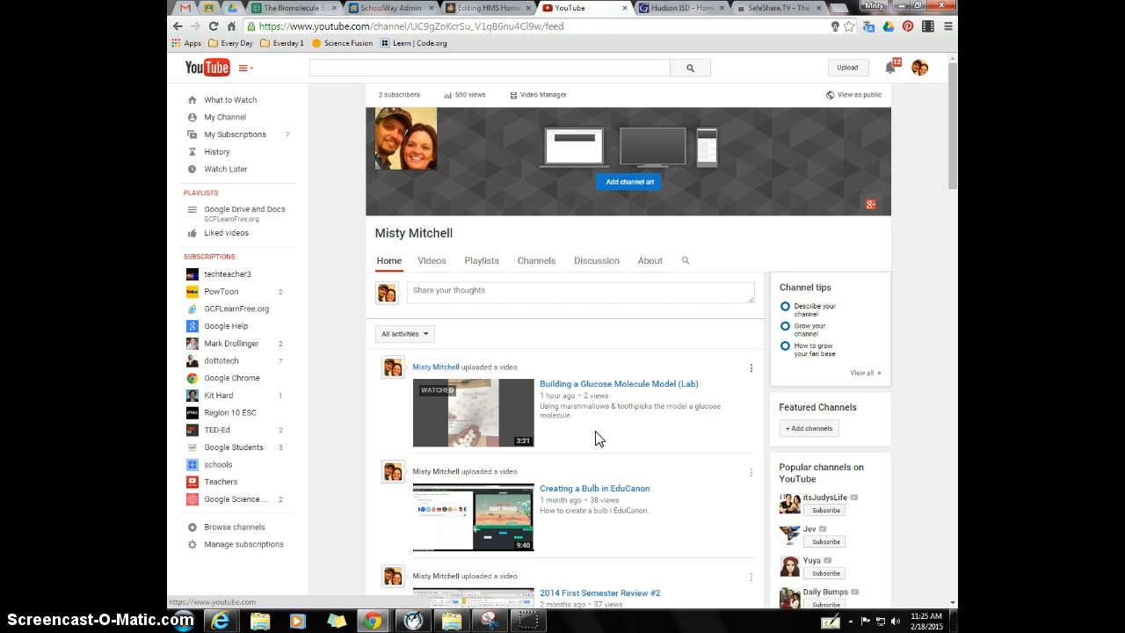
Open the video "Building a Glucose Molecule Model (Lab)" from the channel feed, pause it, and open its Info and Settings
click(623, 384)
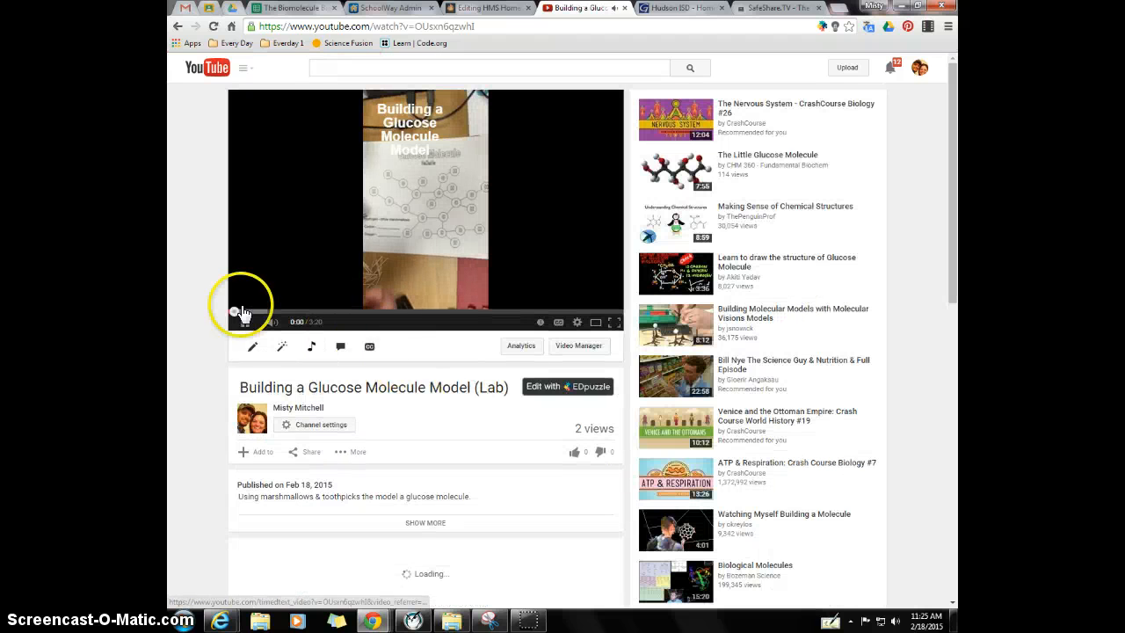
click(246, 324)
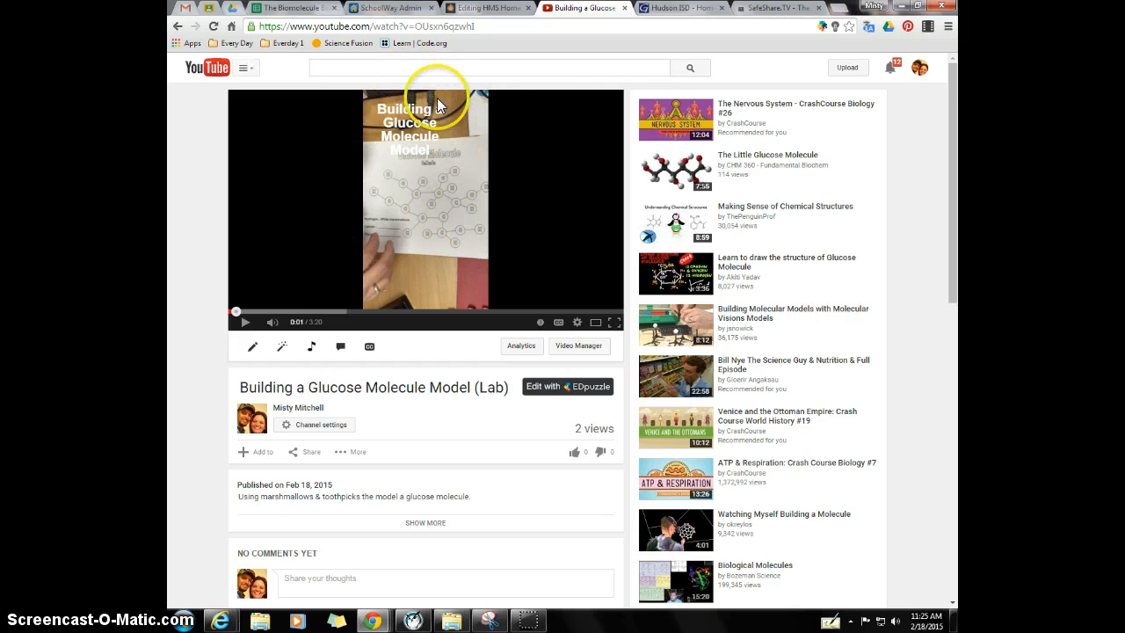
click(251, 349)
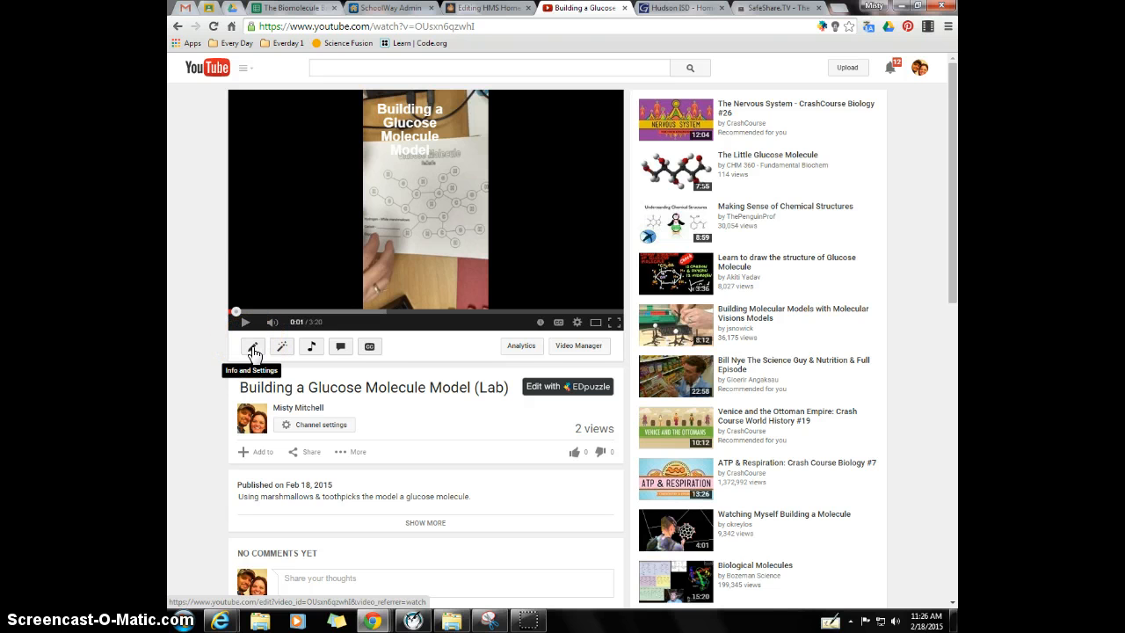
click(252, 350)
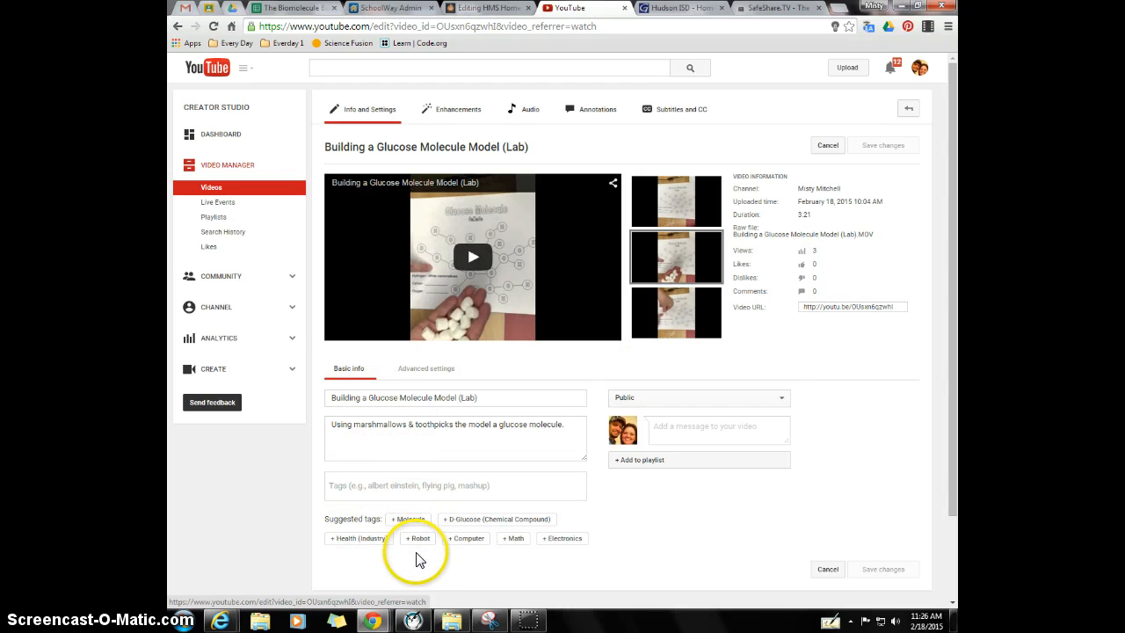
Add the suggested tag Molecule with Public visibility, and leave the video's settings without saving
click(407, 519)
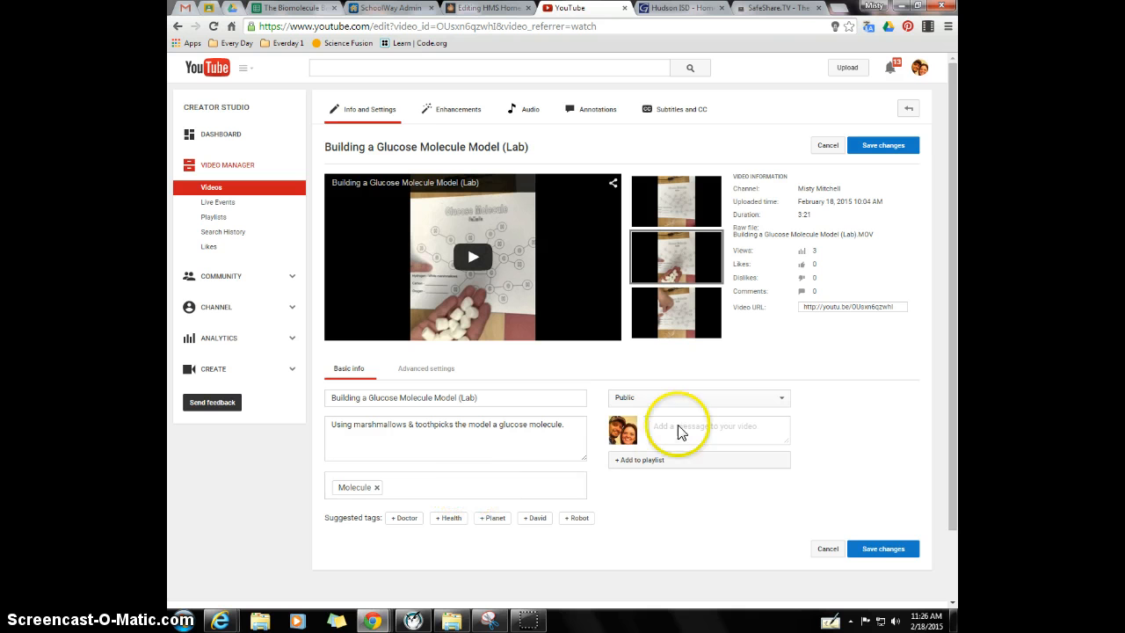
click(639, 406)
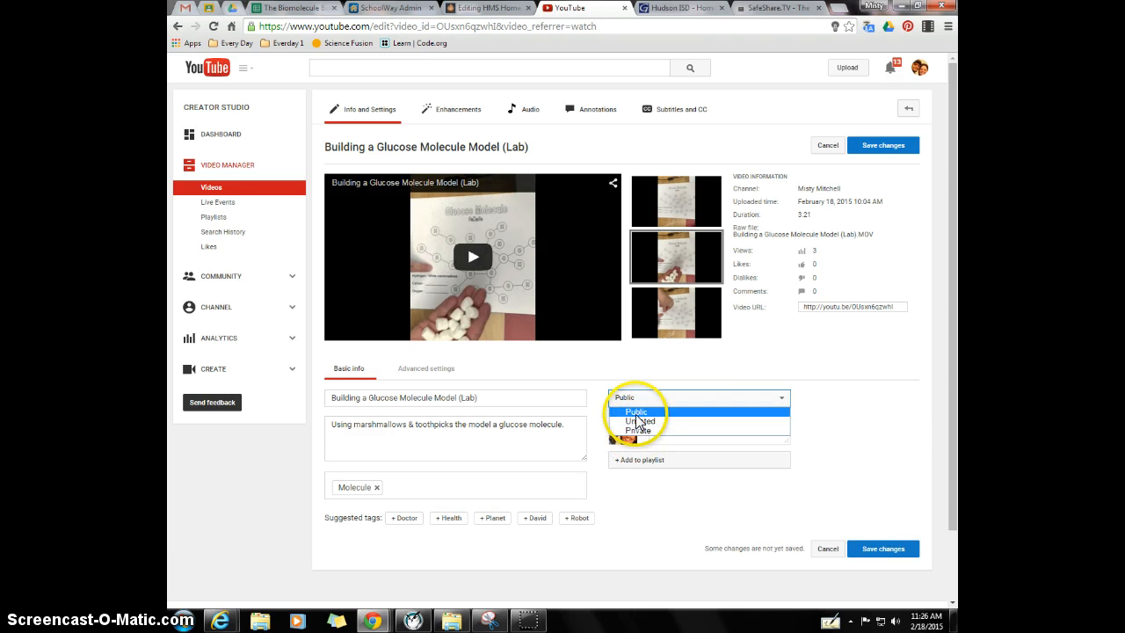
click(636, 413)
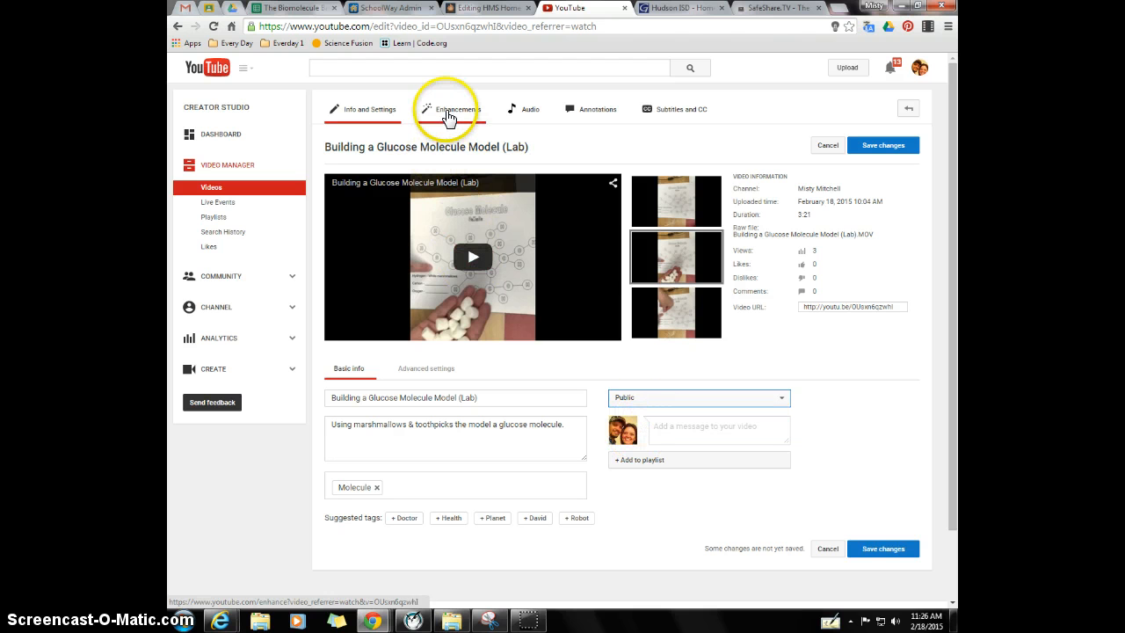
click(177, 25)
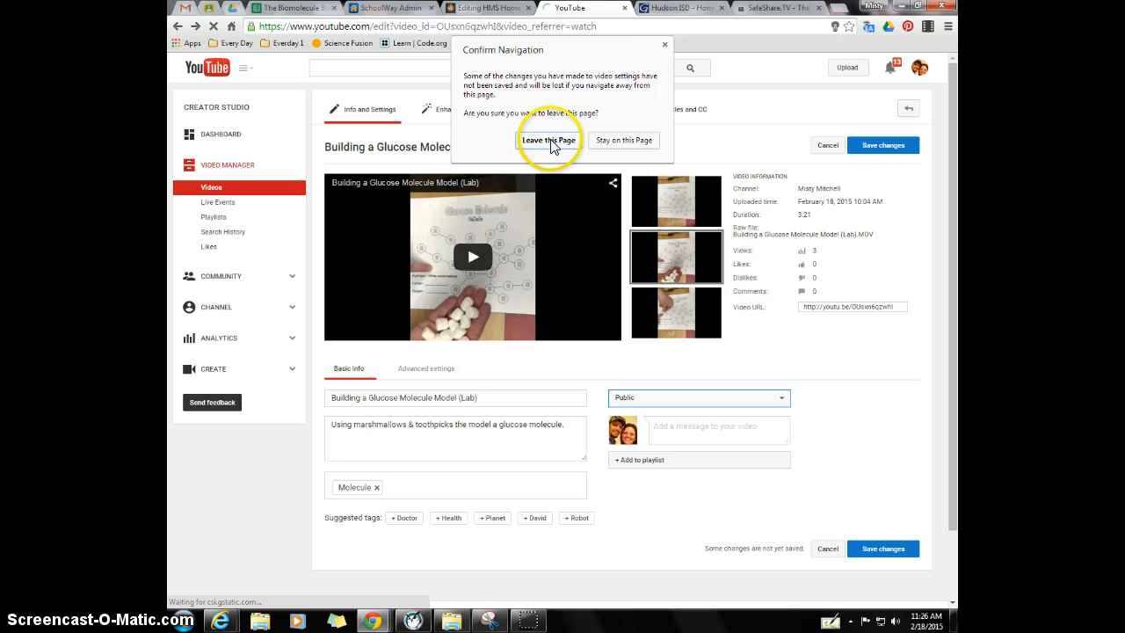
click(551, 145)
Return to the channel feed, reopen the glucose molecule video with playback paused, and open its Enhancements editor
click(246, 324)
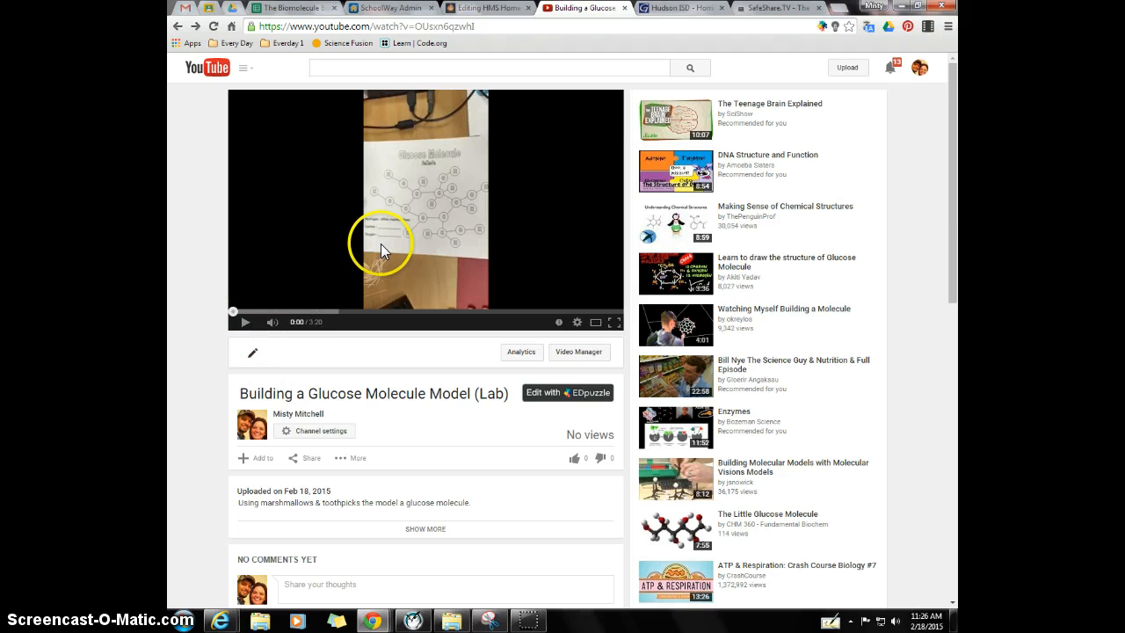
click(177, 26)
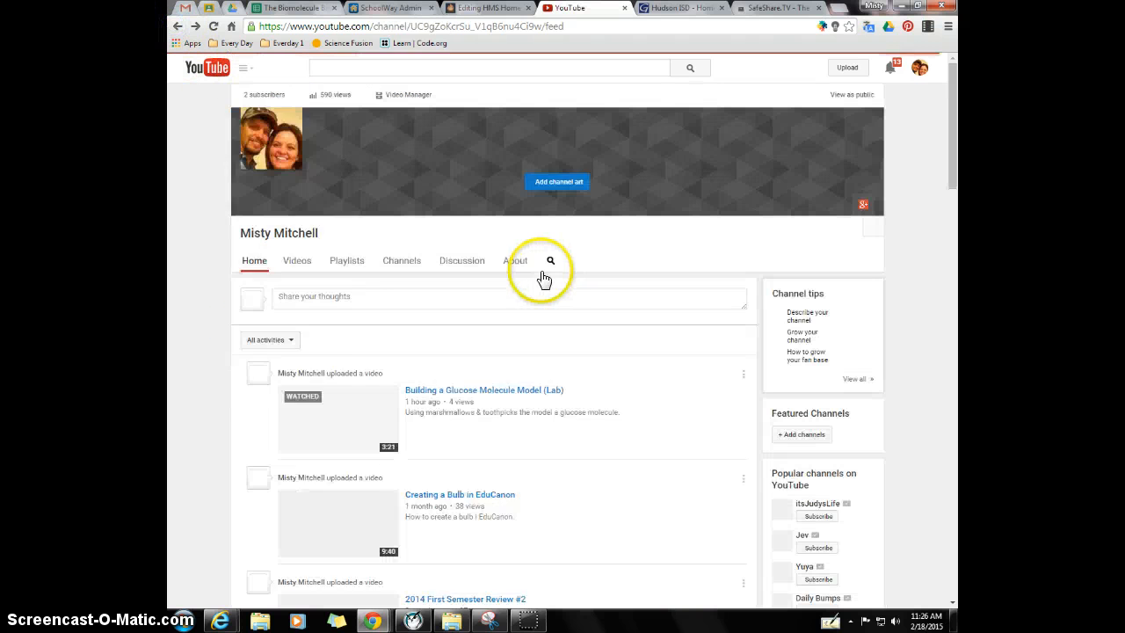
click(612, 395)
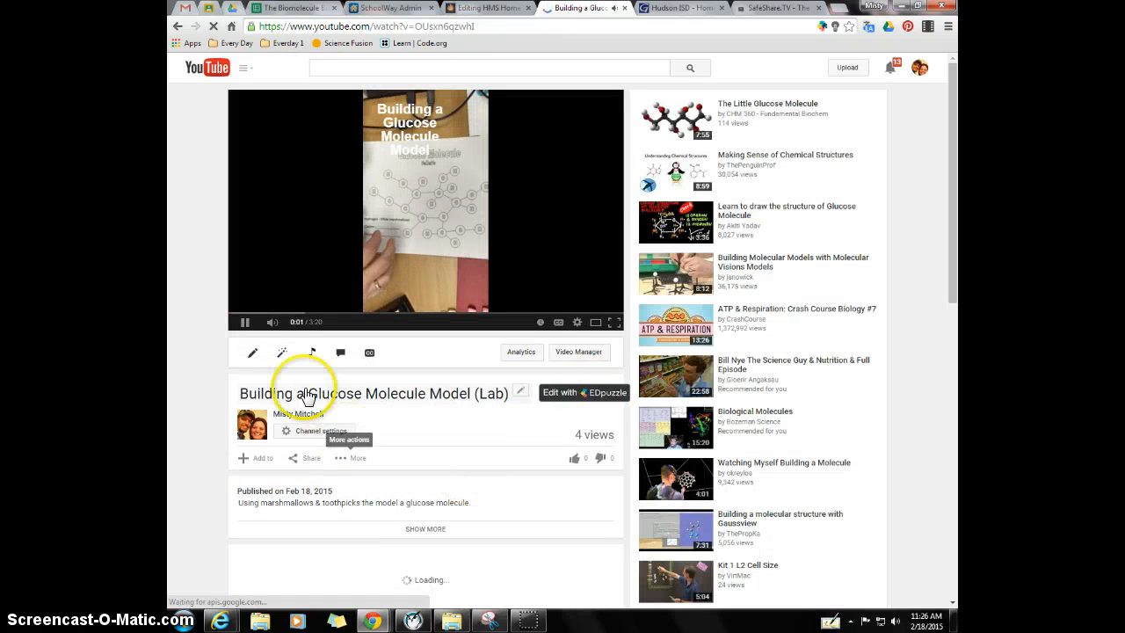
click(245, 322)
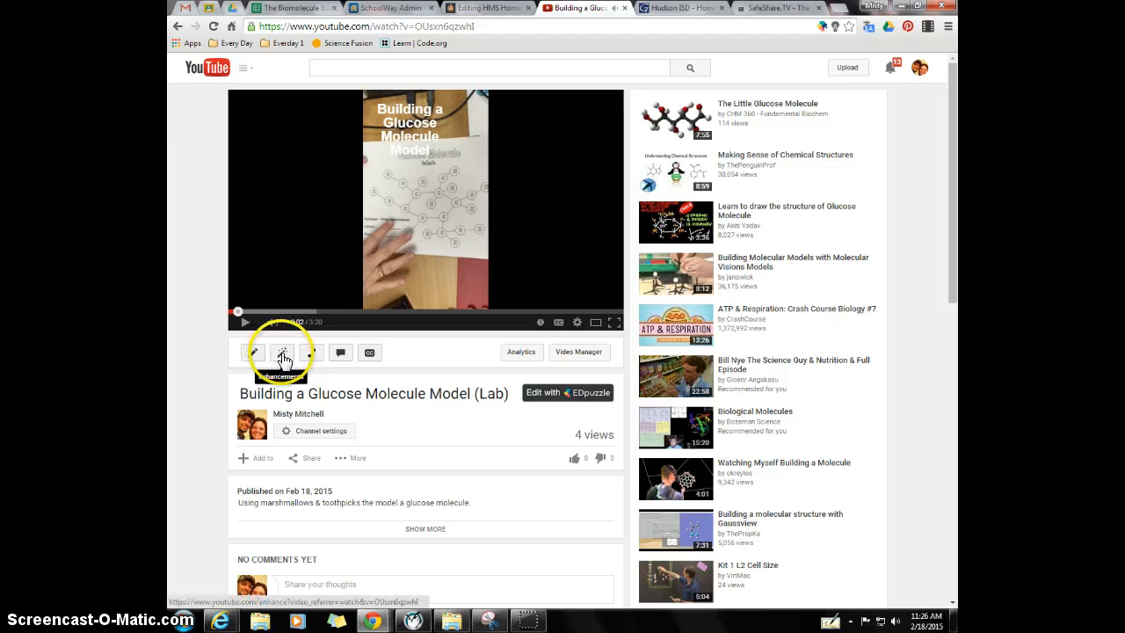
click(284, 358)
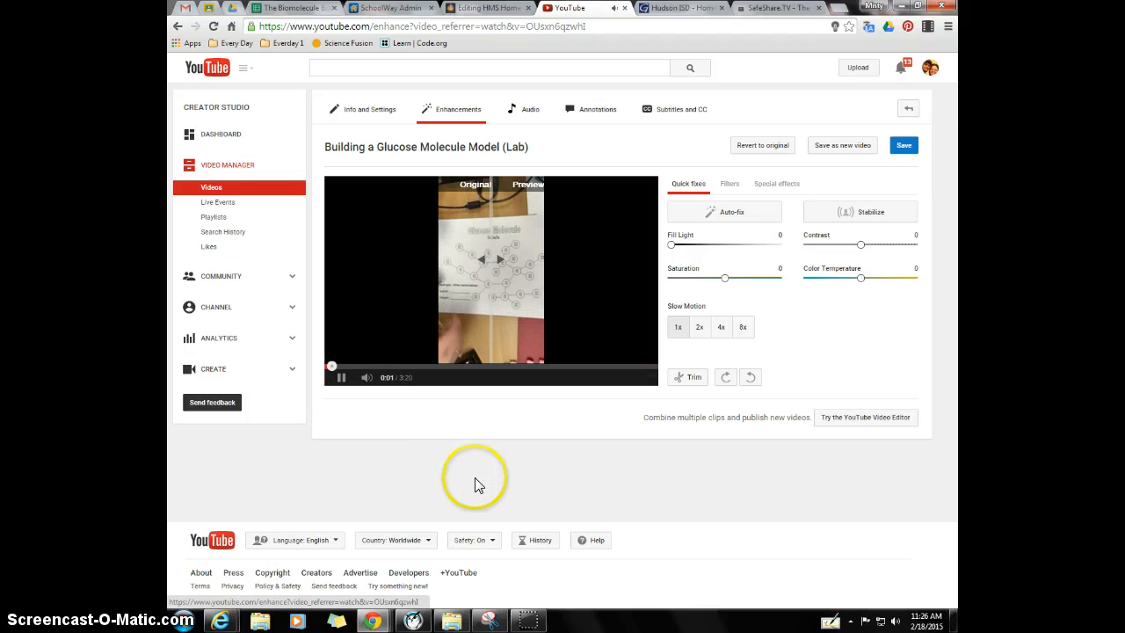
Try a Fill Light of +1 on the video, with the preview paused at 0:11
click(341, 380)
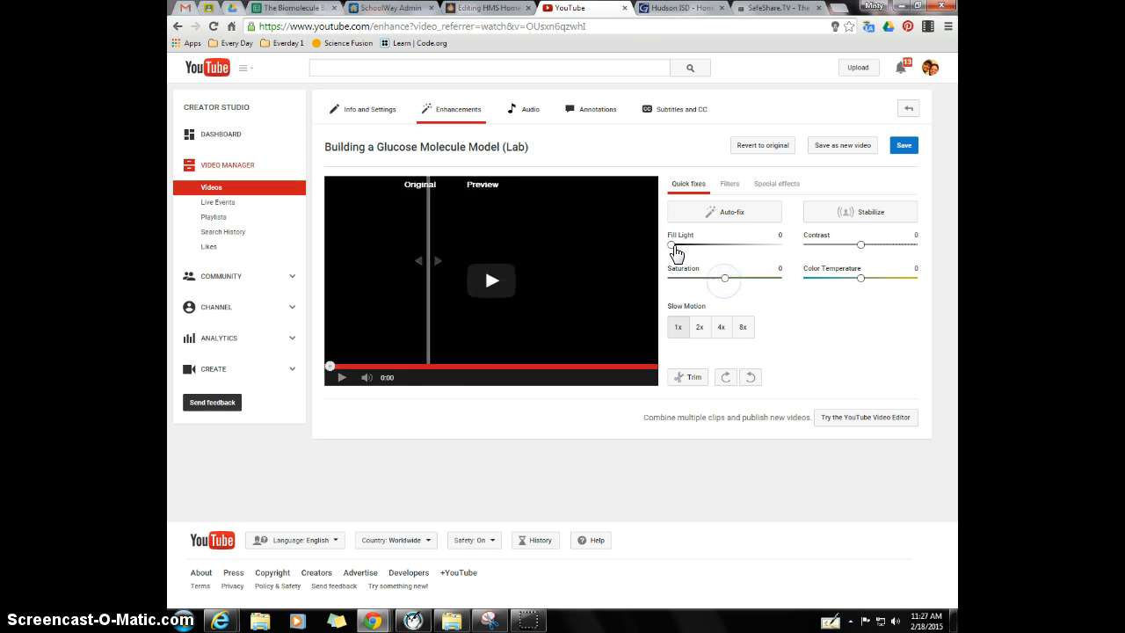
drag(674, 250, 688, 254)
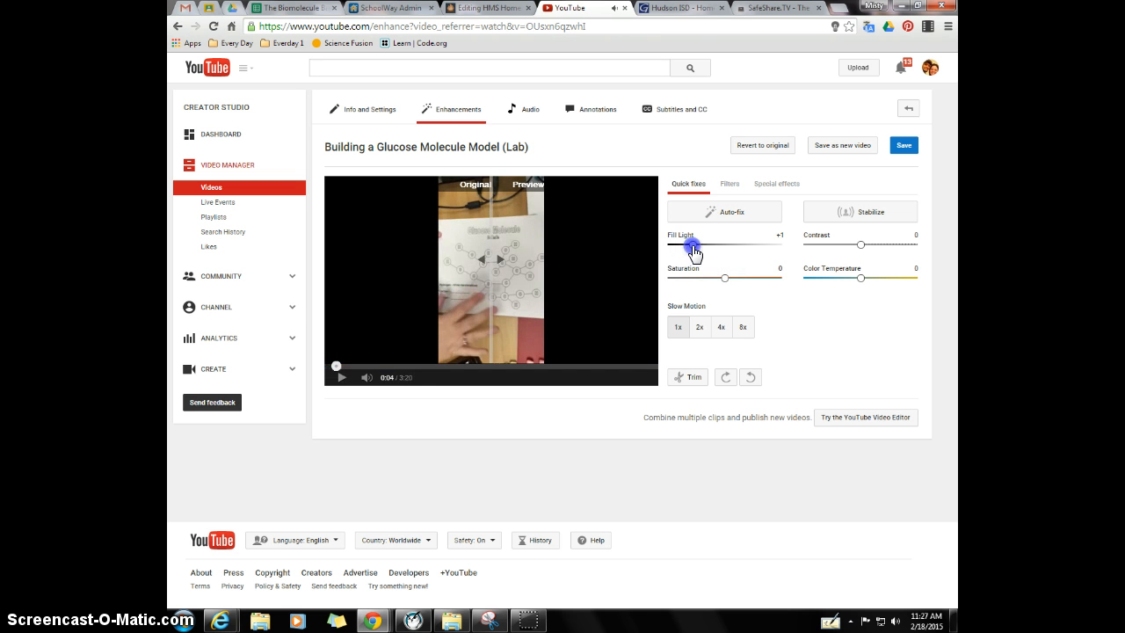
click(698, 255)
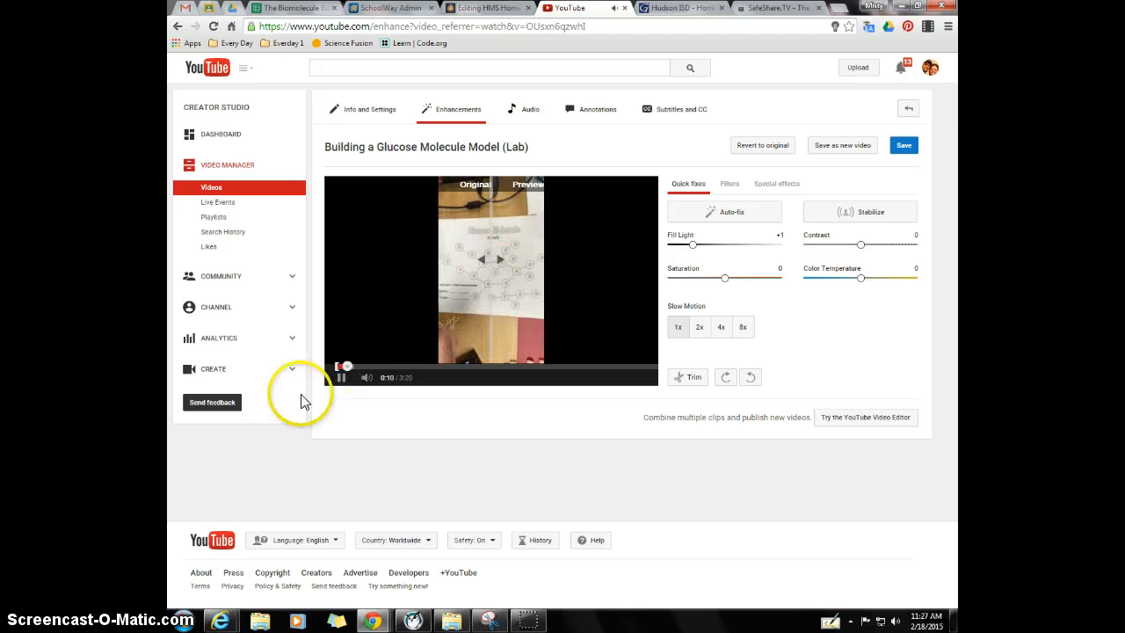
click(342, 377)
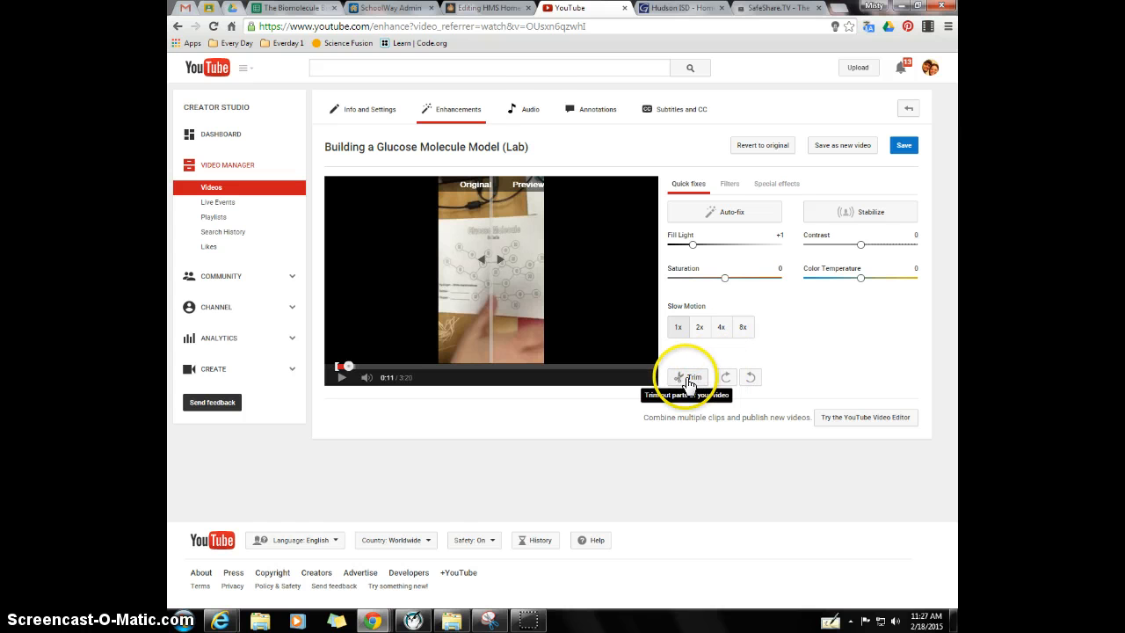
Open the video's Audio editor, discarding the unsaved enhancements, and pause the preview to look over the featured tracks
click(527, 117)
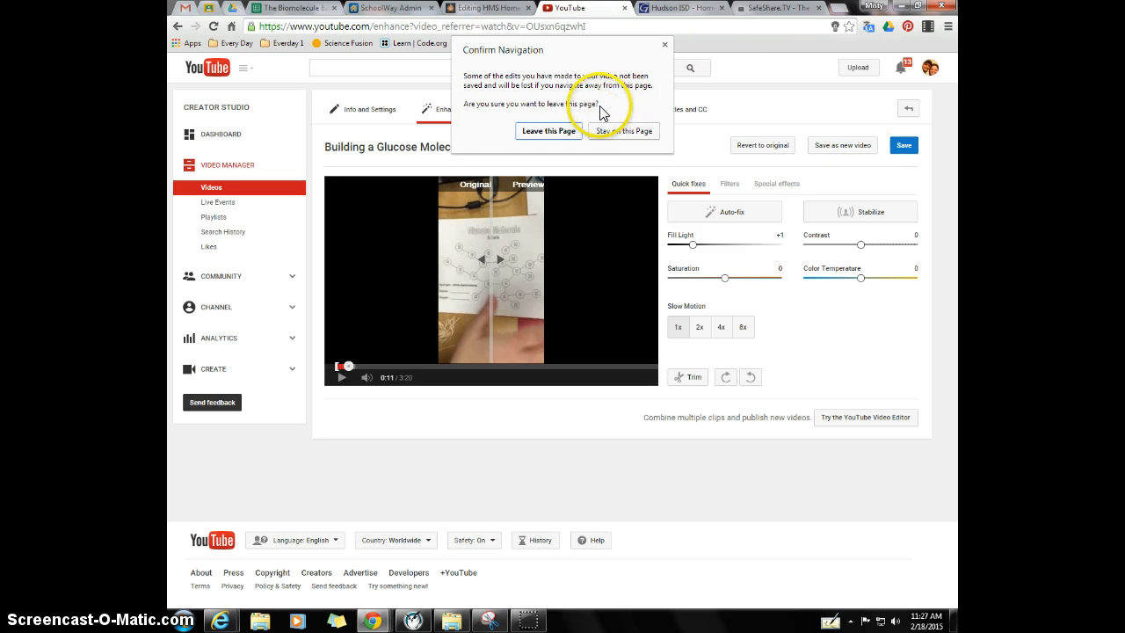
click(563, 131)
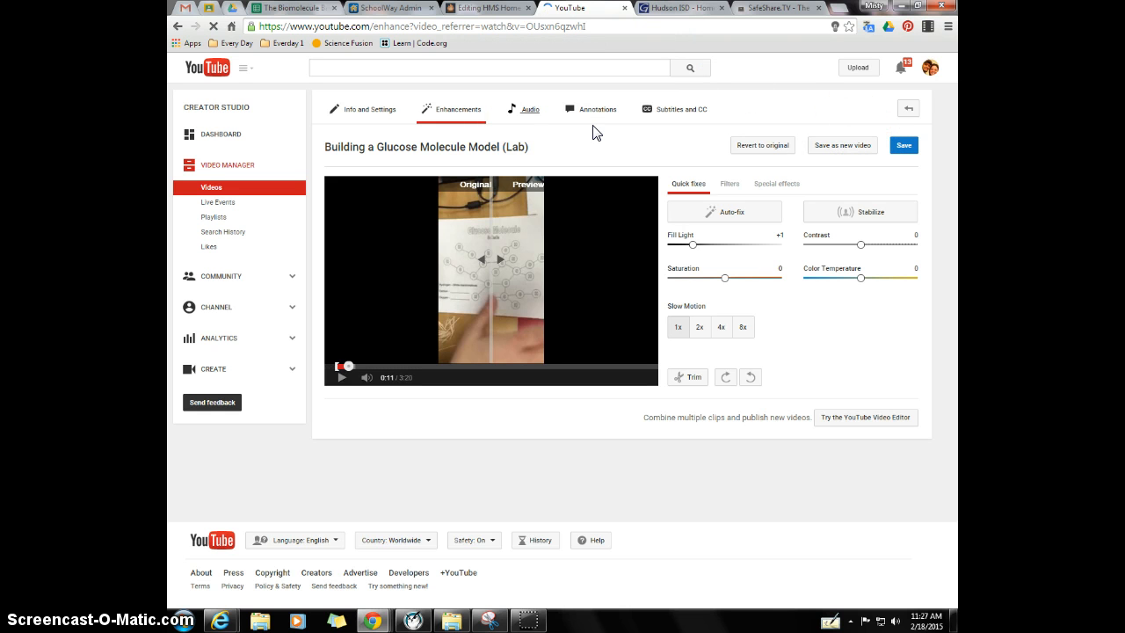
click(342, 389)
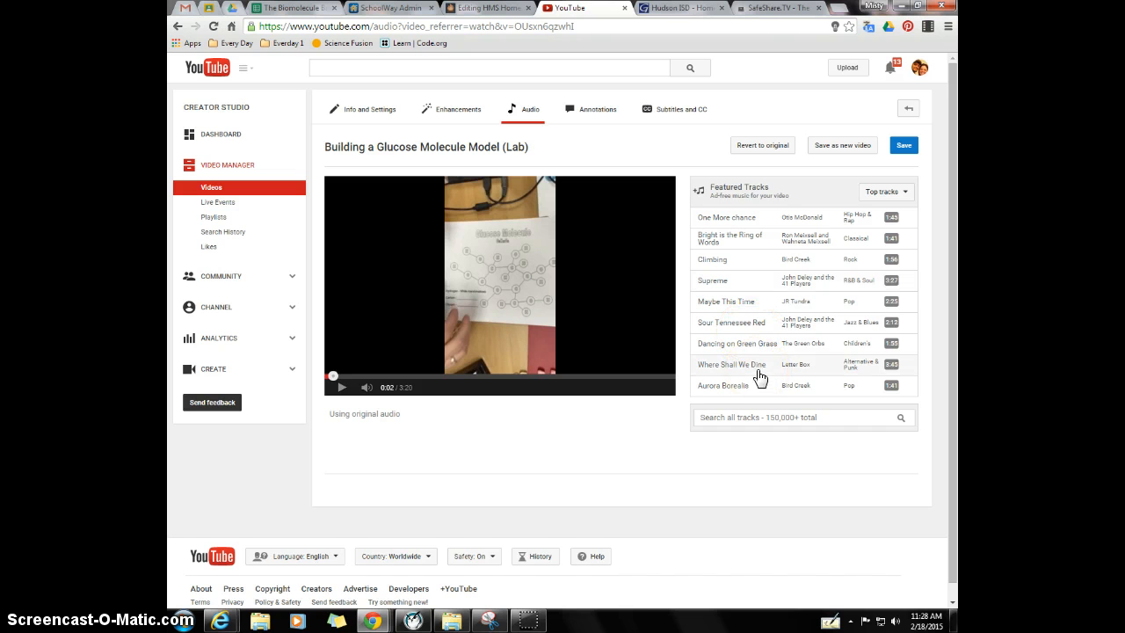
Open the video's Annotations editor, play past the opening title, and pause at 0:11
click(597, 112)
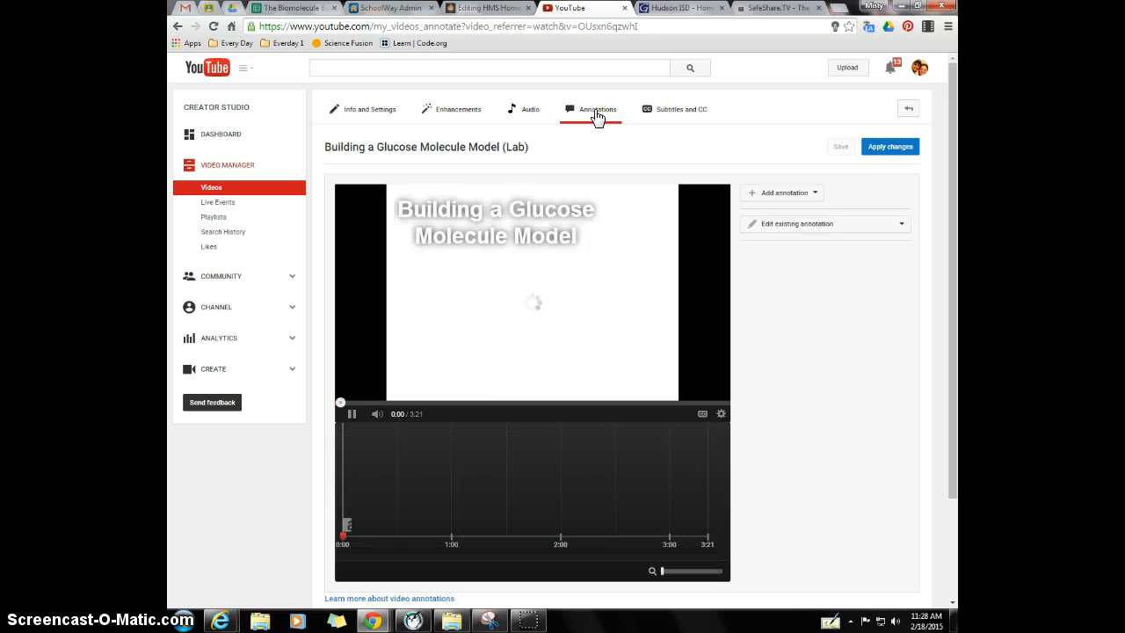
click(353, 414)
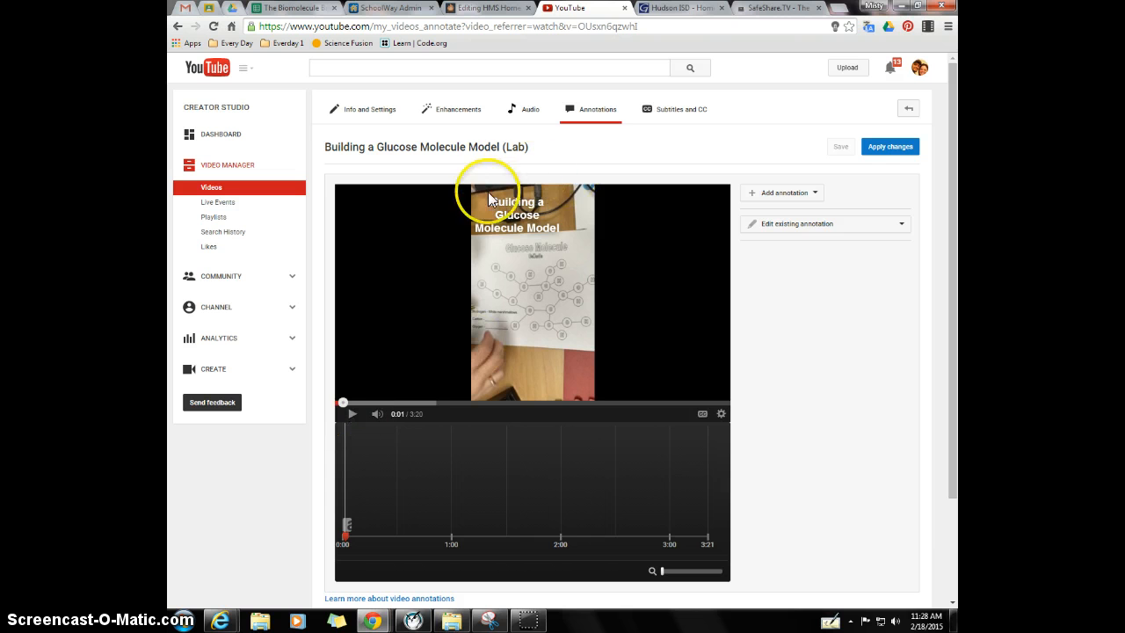
click(339, 402)
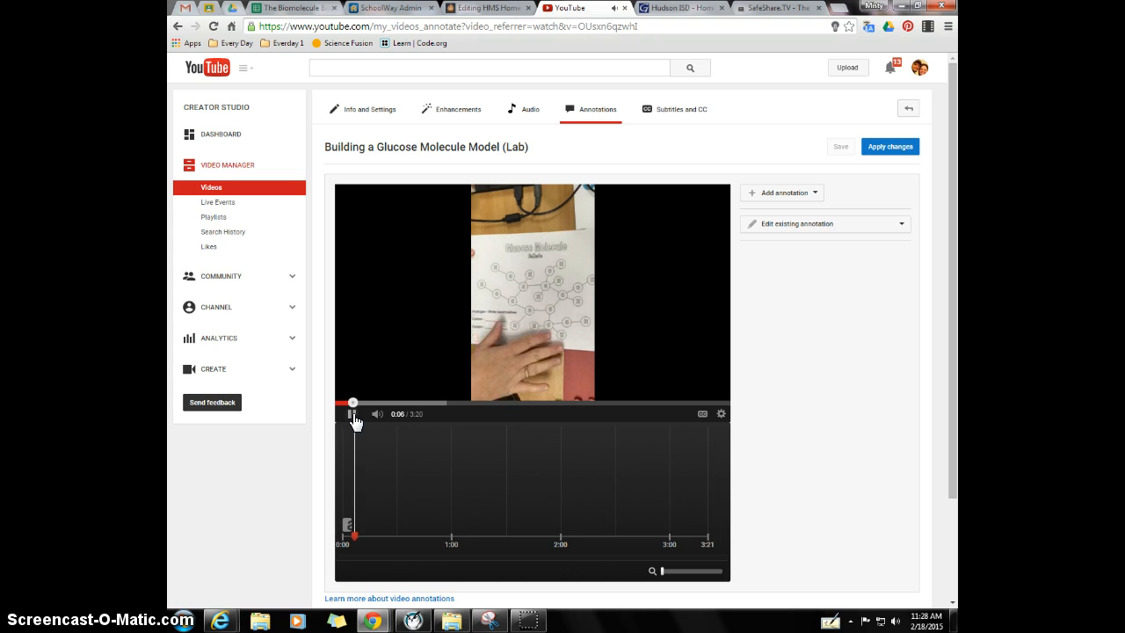
click(354, 418)
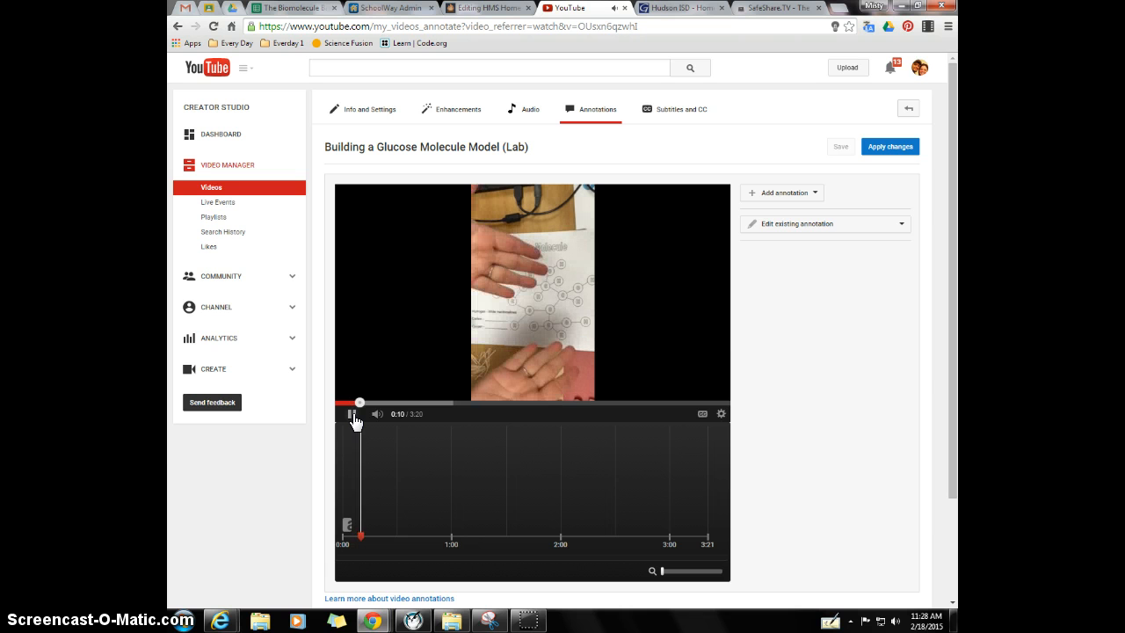
click(353, 418)
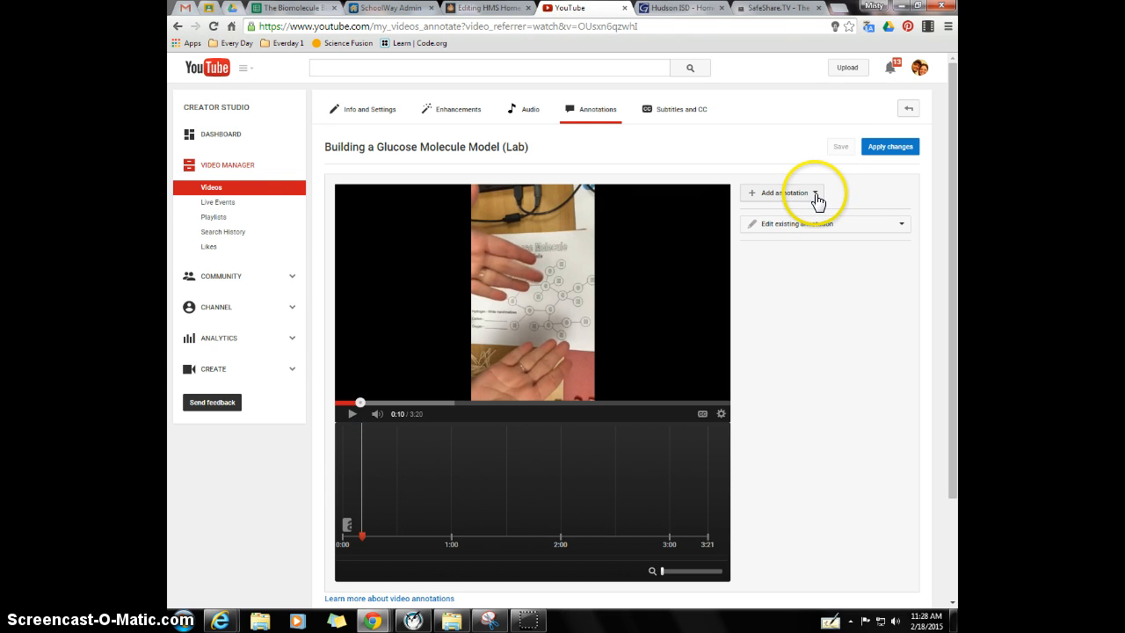
click(352, 417)
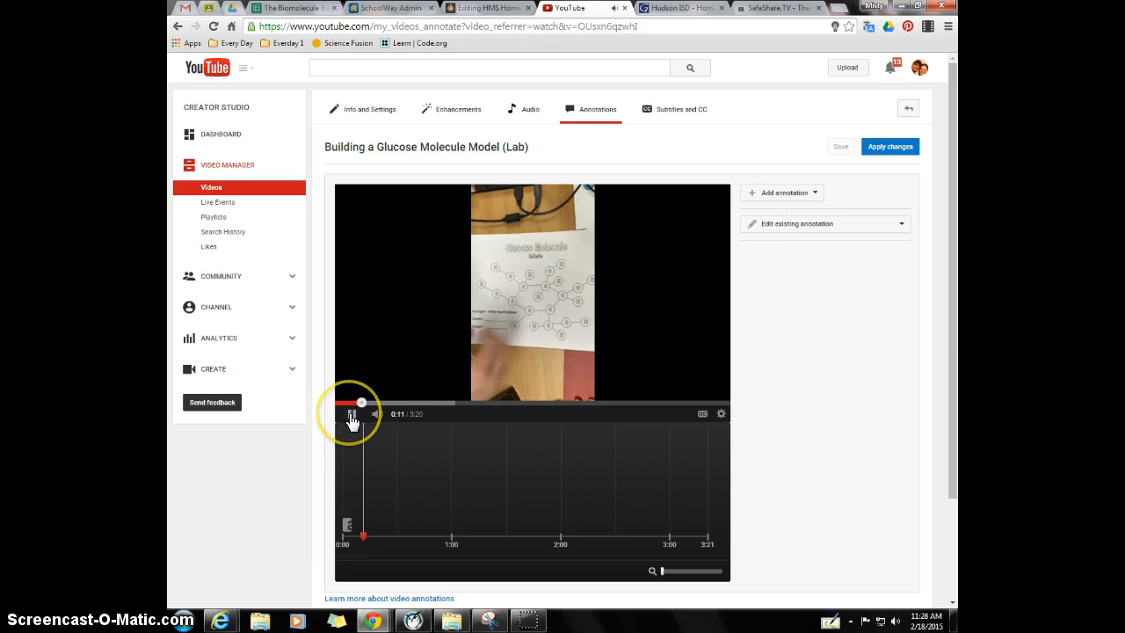
click(351, 419)
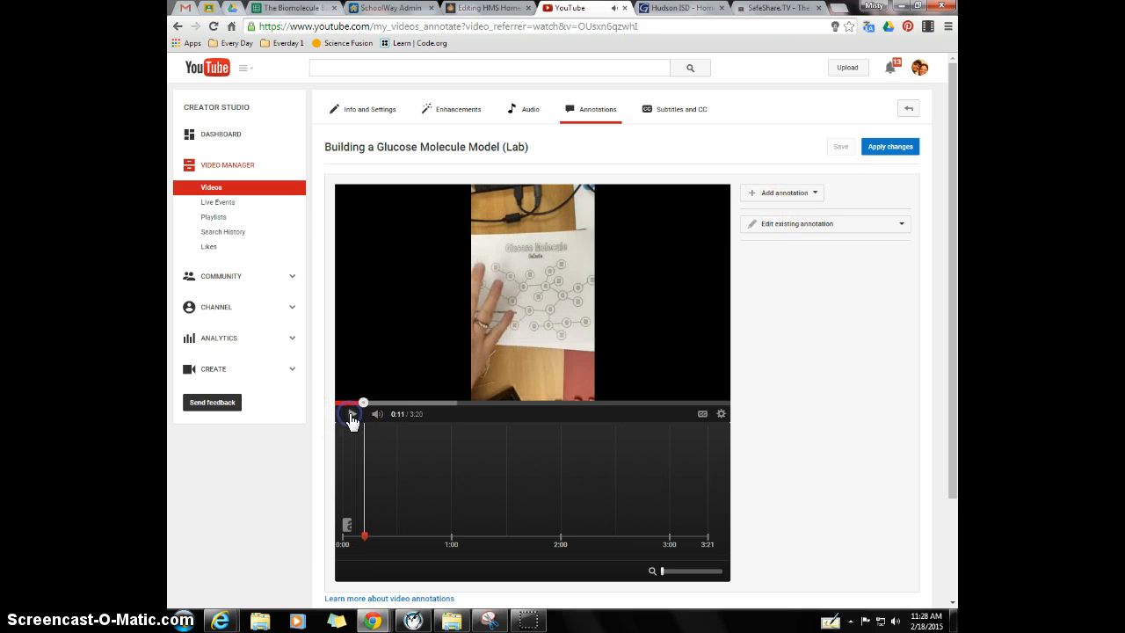
Add a speech bubble annotation at the paused moment and place it near the video image's upper-right corner
click(796, 193)
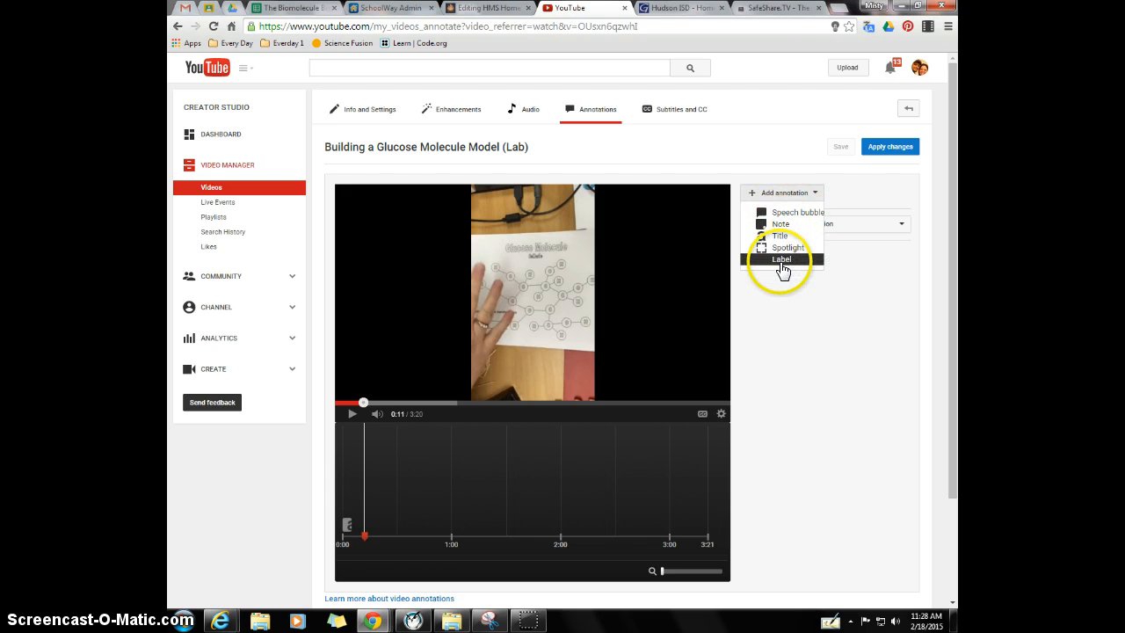
click(795, 212)
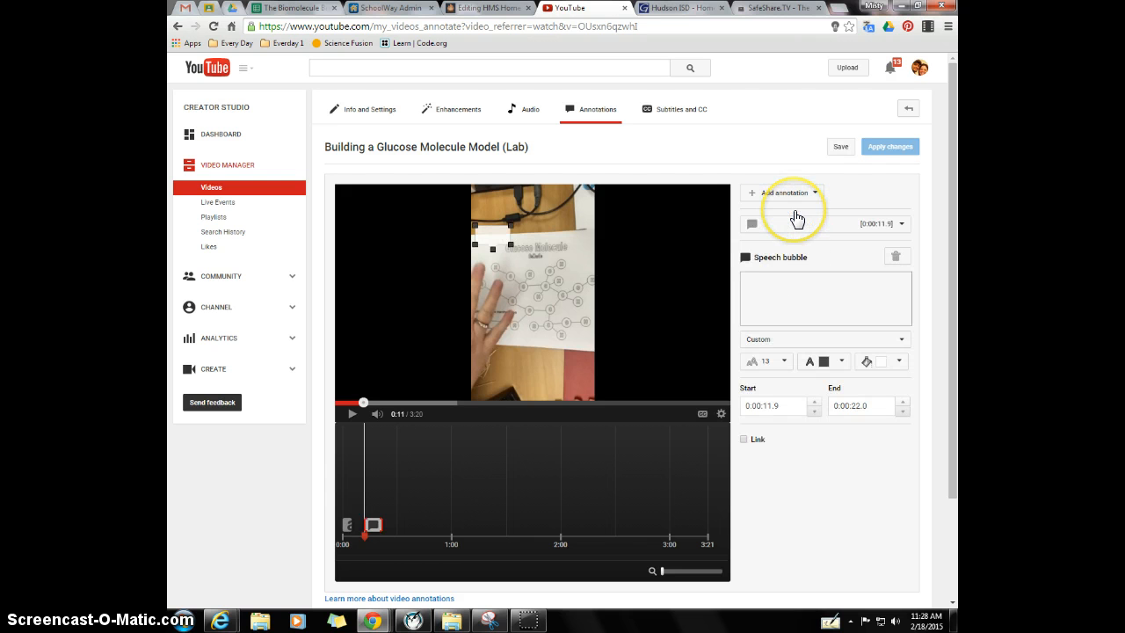
mouse_move(488, 233)
mouse_down()
mouse_move(570, 211)
mouse_move(573, 200)
mouse_move(564, 204)
mouse_up()
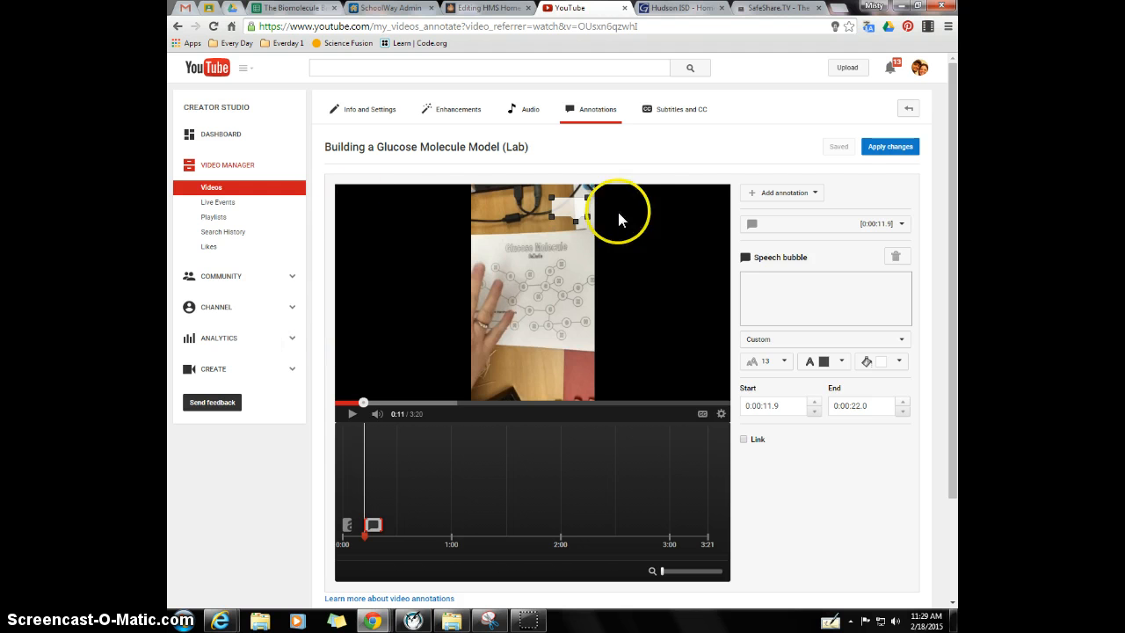
Move the speech bubble slightly higher in the image's upper-right corner and give it the text "Don't forget! Wash hands!"
drag(573, 214, 572, 196)
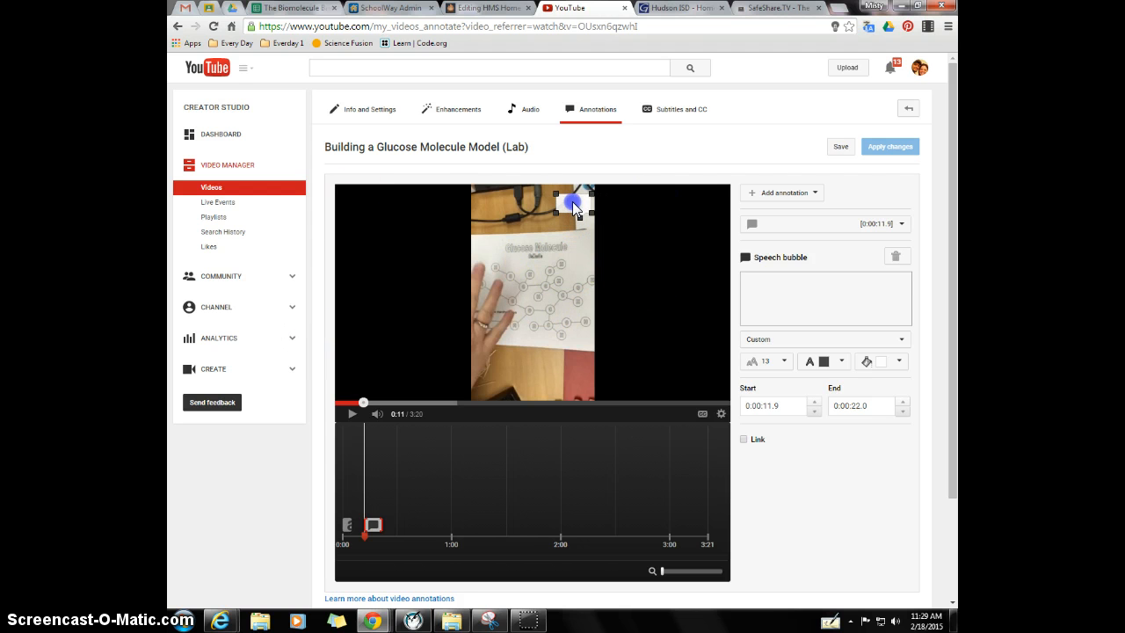
click(802, 285)
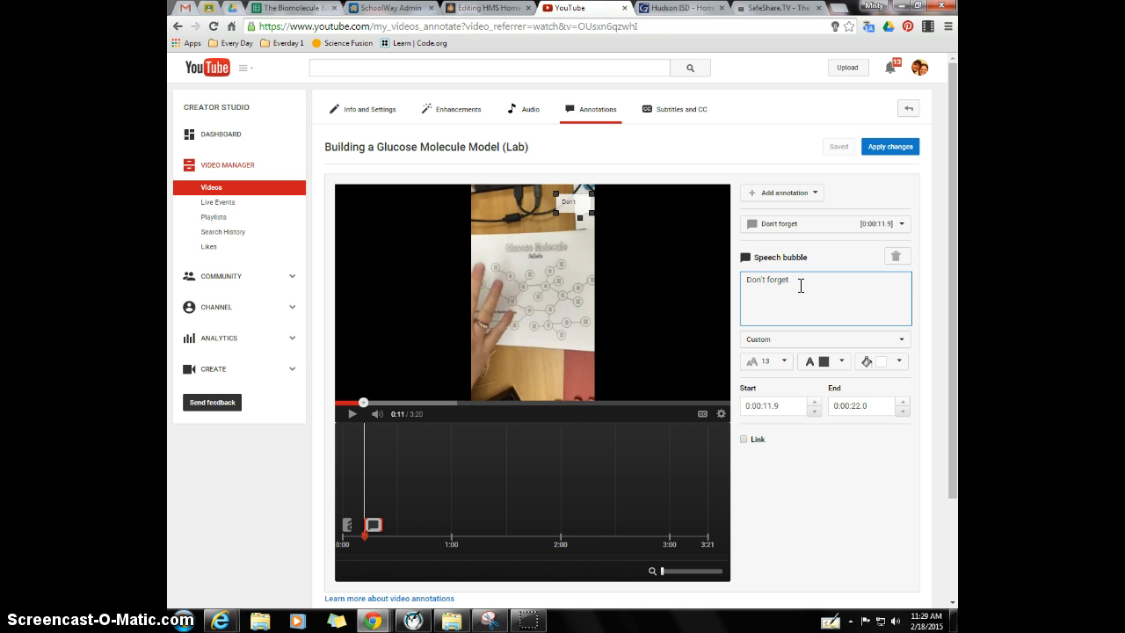
text(!  Wash hands!)
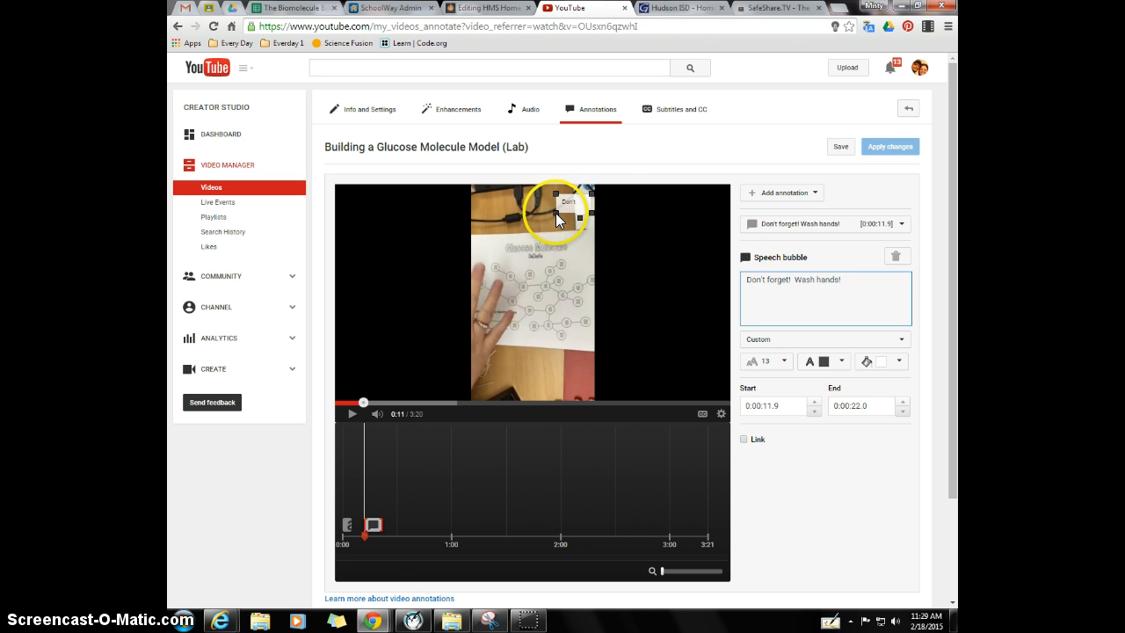
Enlarge the speech bubble down and to the left and set its font size to 11 to fit the whole text
drag(556, 213, 536, 234)
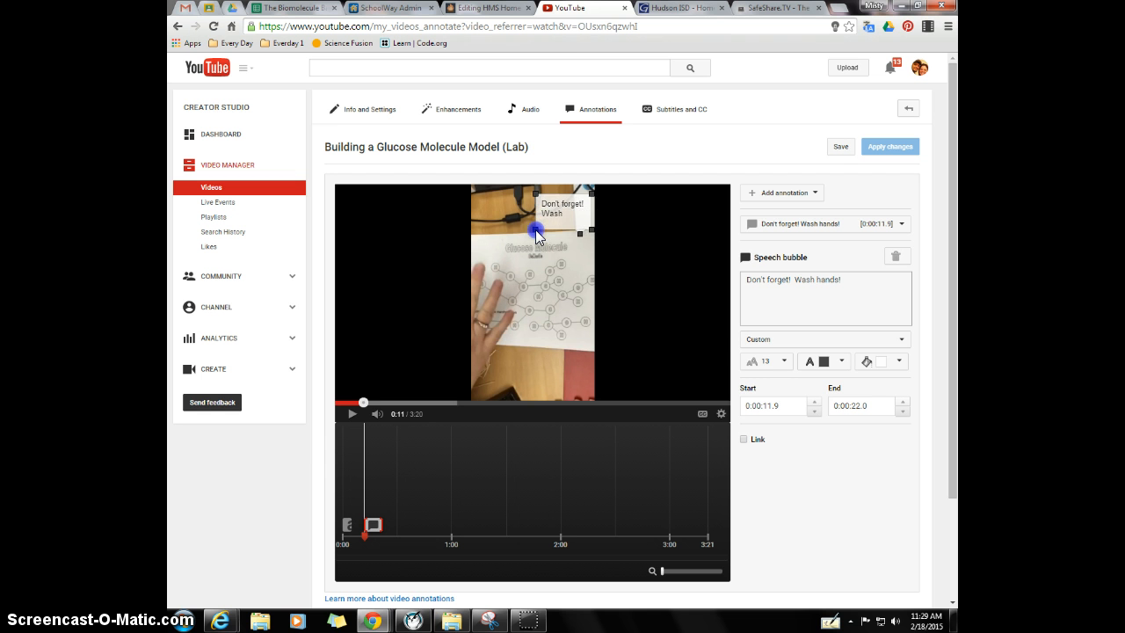
click(785, 364)
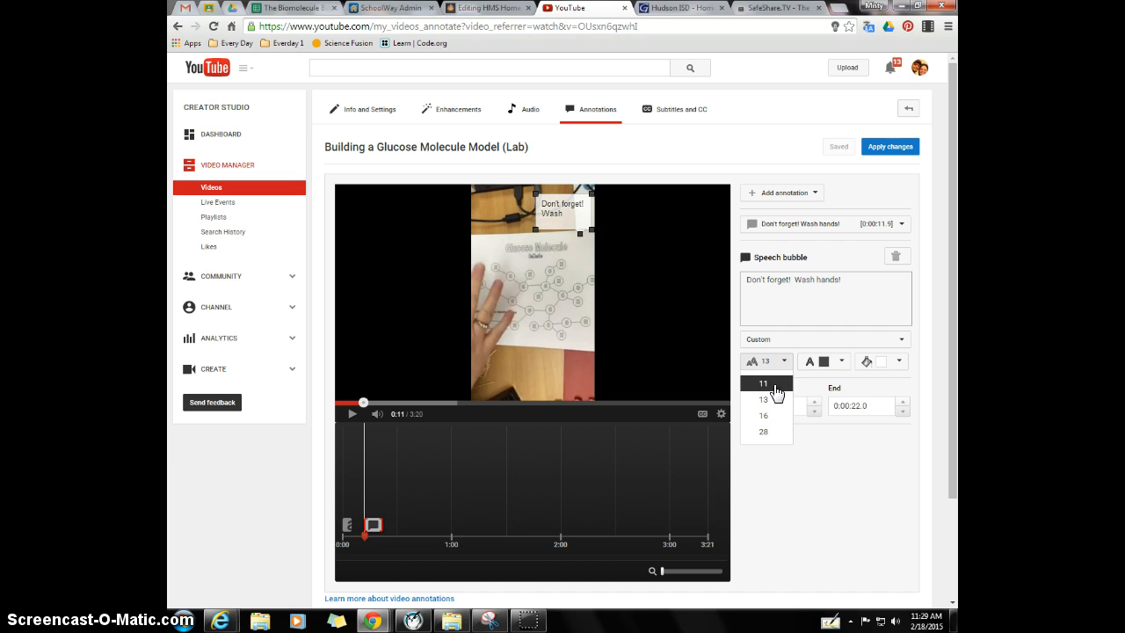
click(765, 385)
Set the speech bubble's text colour to black and its background colour to yellow
click(828, 362)
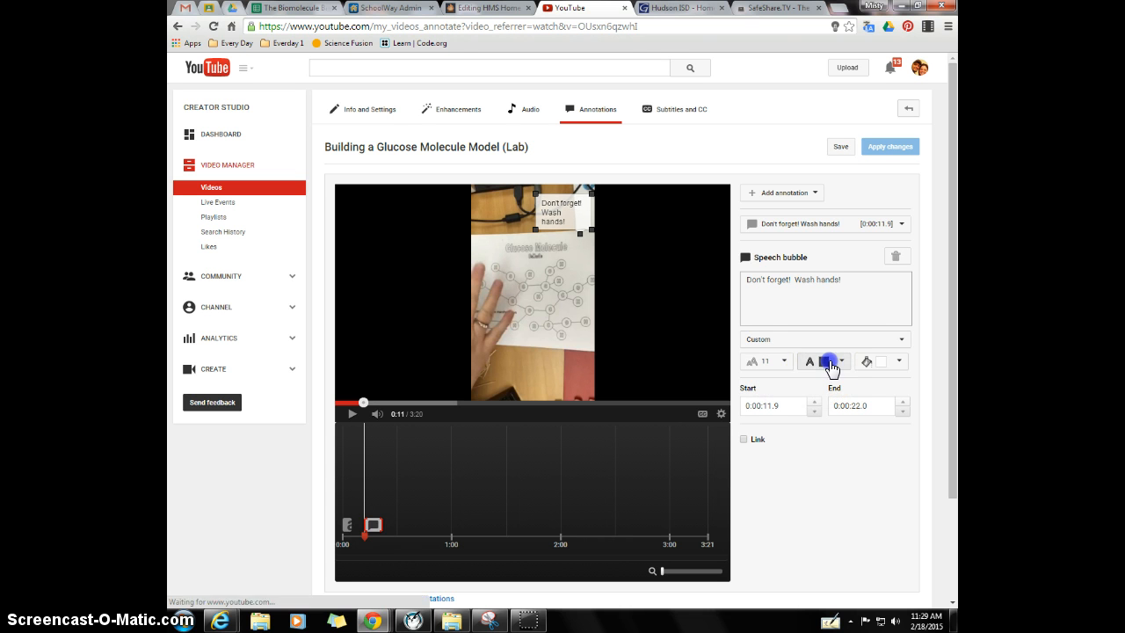
click(819, 378)
click(898, 361)
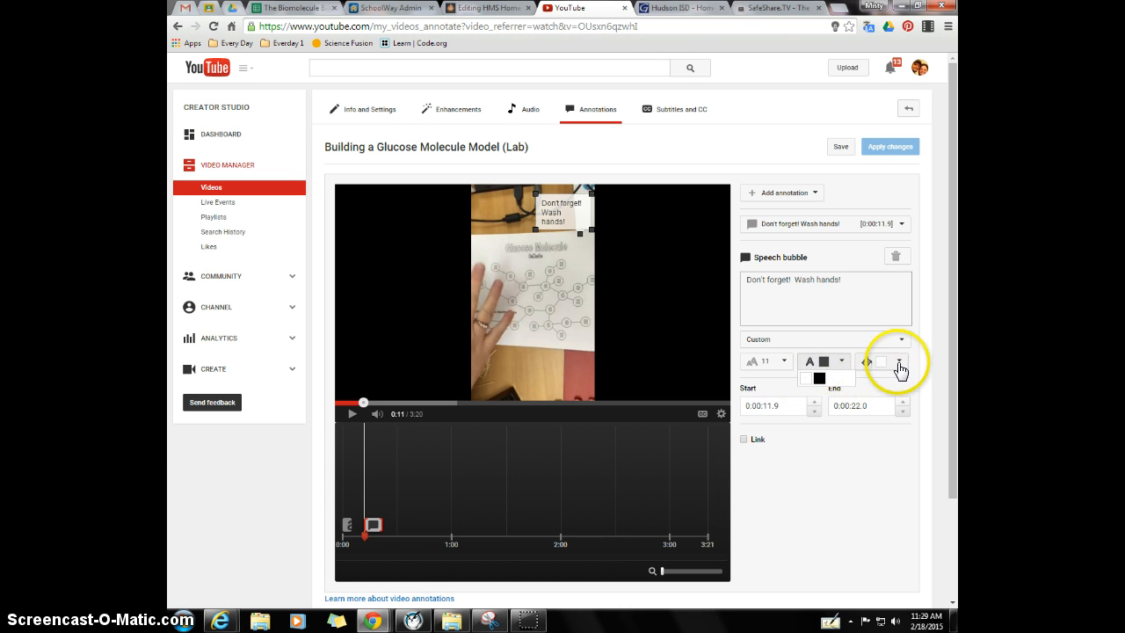
click(903, 392)
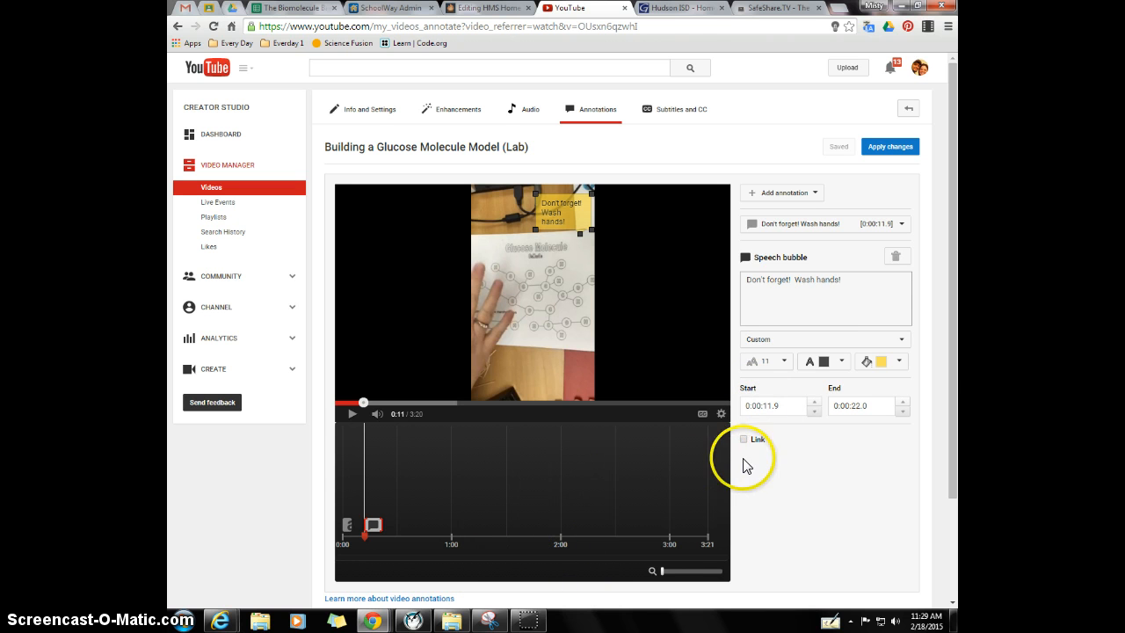
Look over the speech bubble's start and end times and the option to apply the annotation changes
double_click(768, 406)
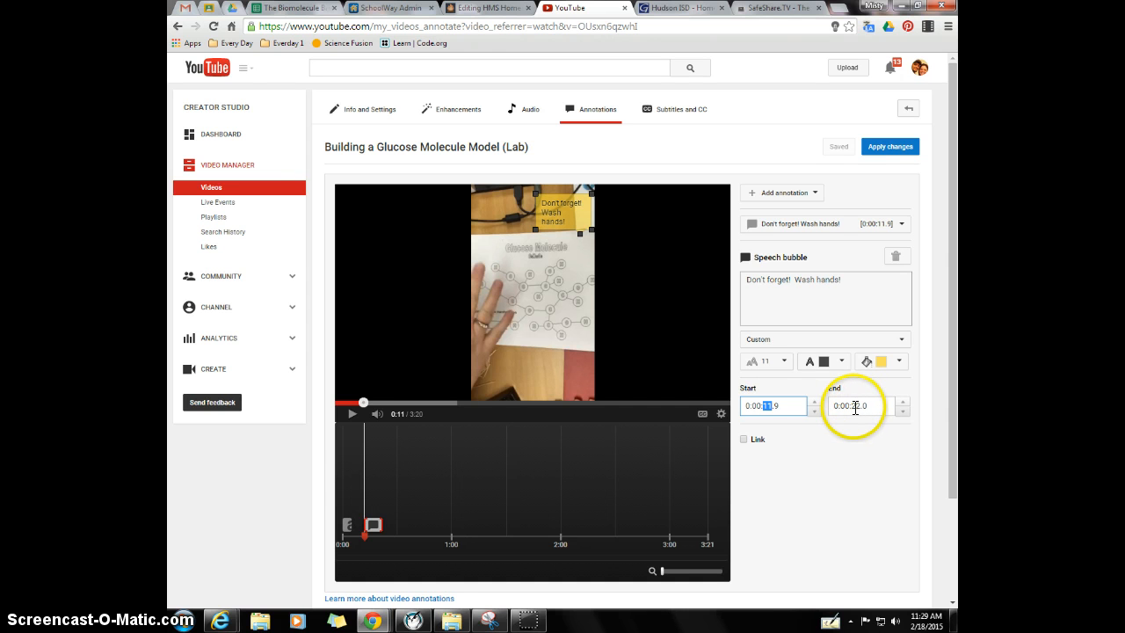
click(900, 151)
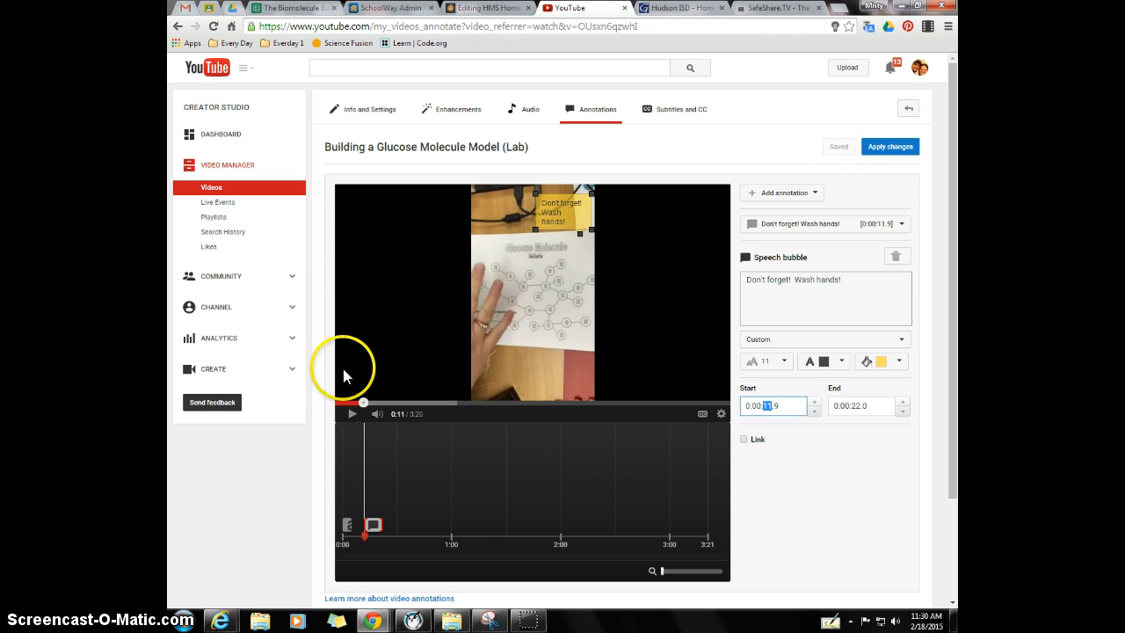
click(837, 493)
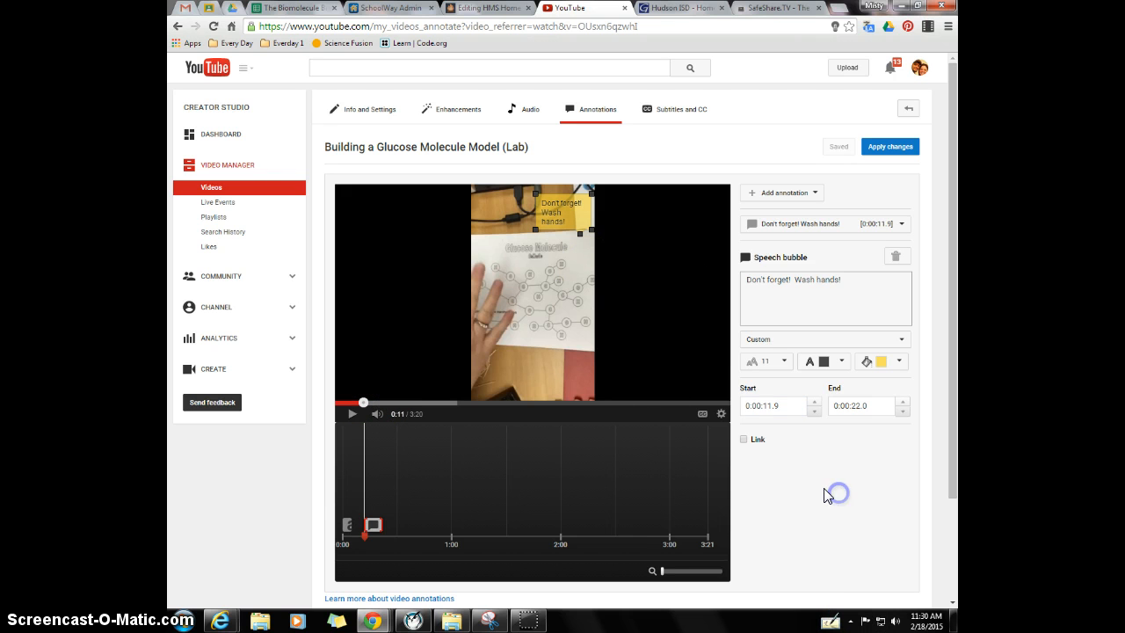
Open the video's Subtitles and CC editor, view the spoken-language choices, and dismiss the language dialog without setting one
click(679, 112)
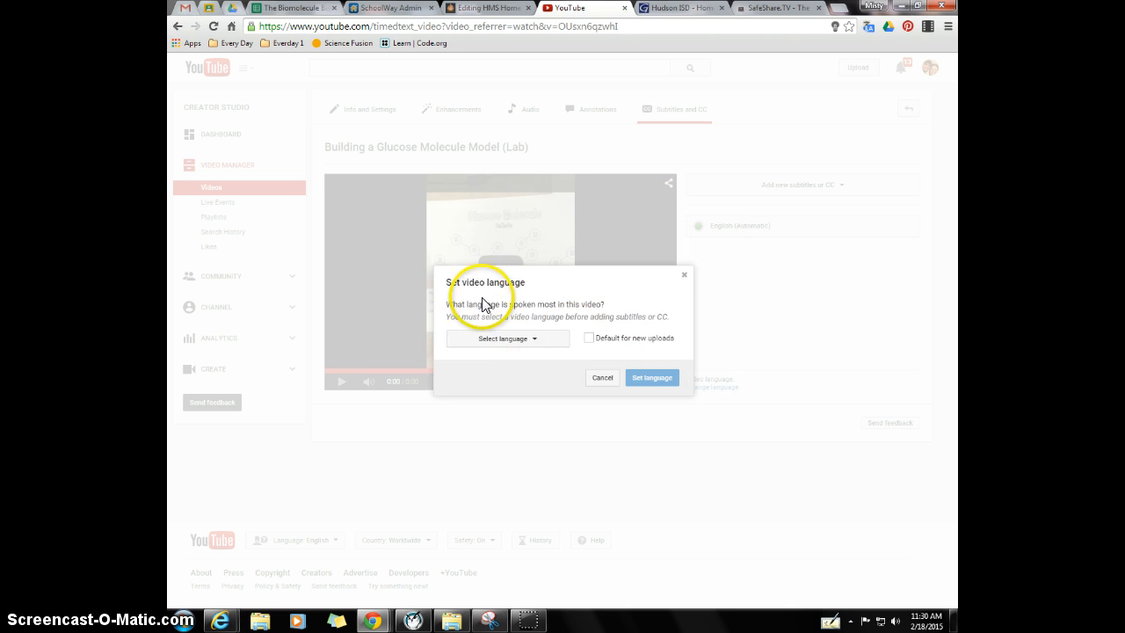
click(509, 341)
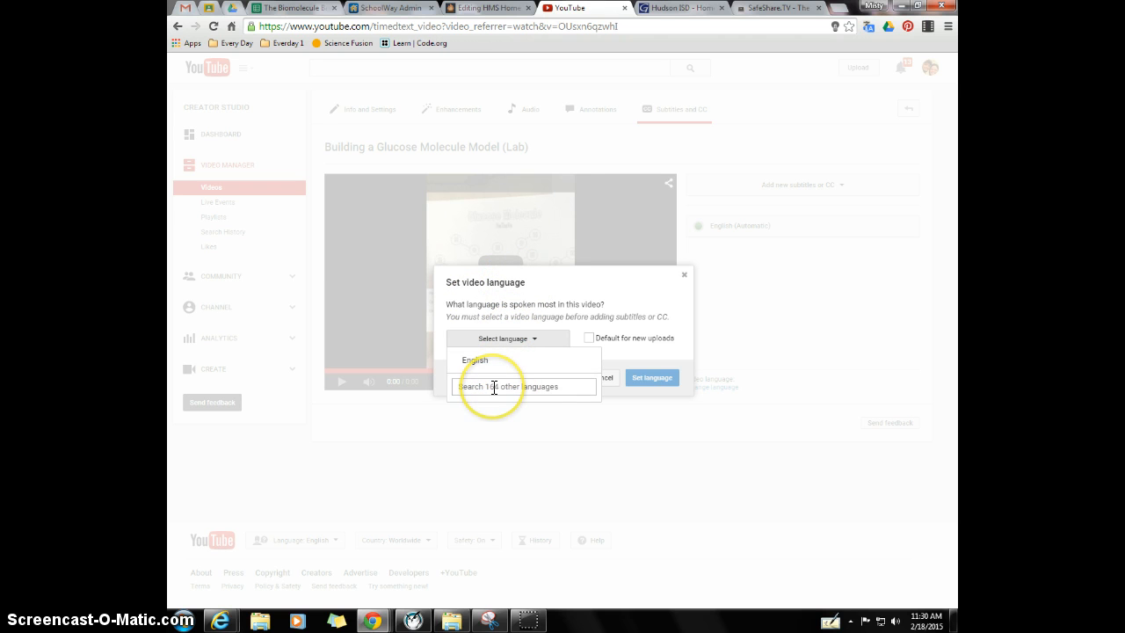
click(684, 275)
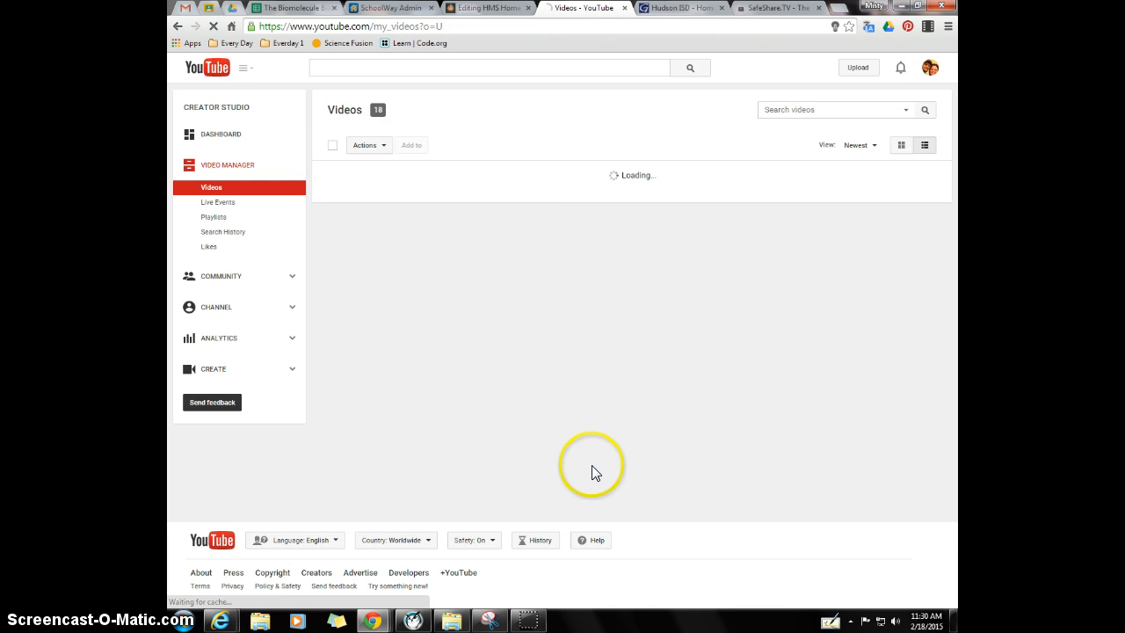